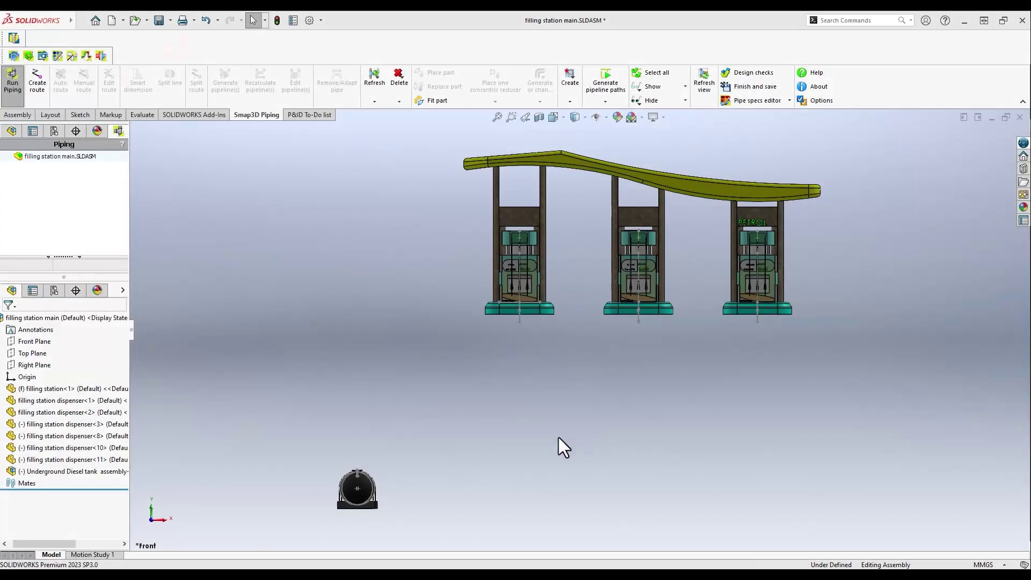
Step: Switch the filling station assembly from the front view to the isometric view
left_click(563, 118)
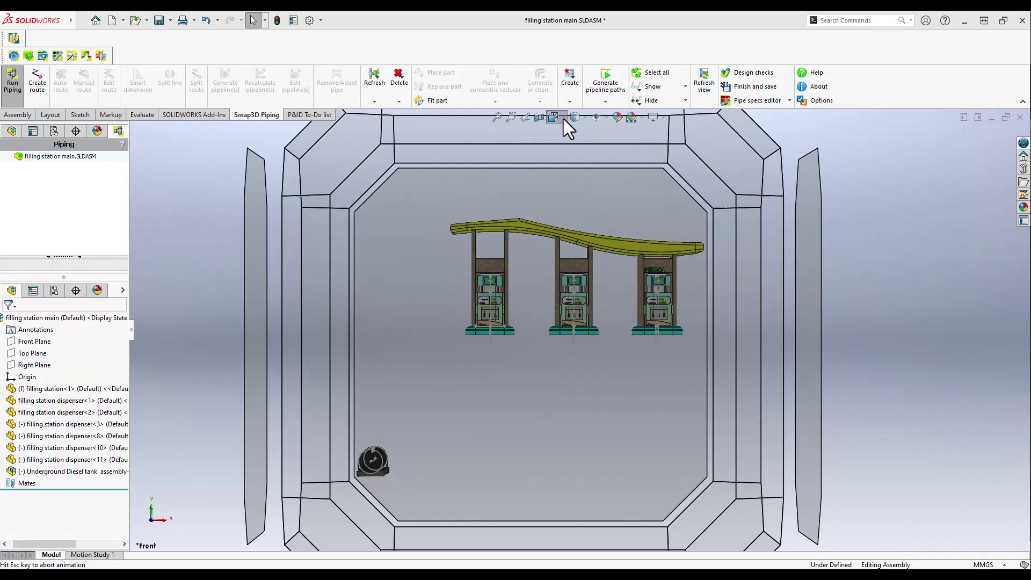
left_click(543, 280)
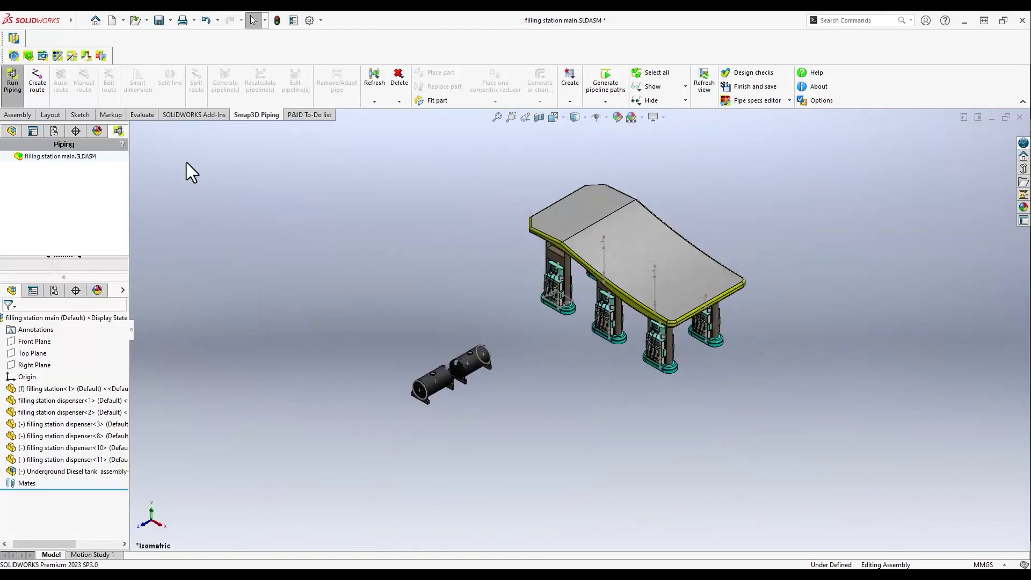
Step: Create a new piping route in the active assembly with the file name Demo1
left_click(37, 83)
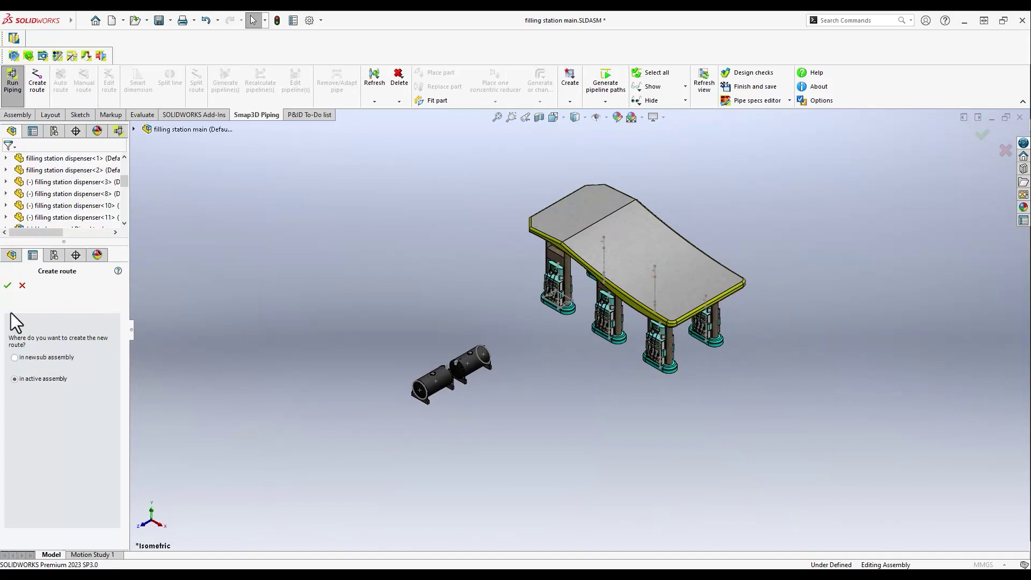
left_click(8, 285)
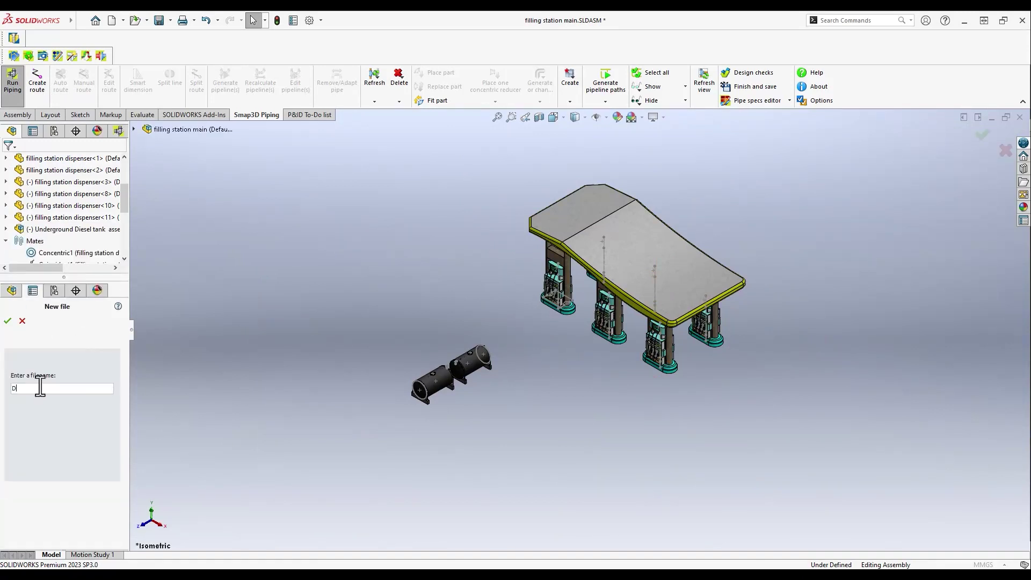
left_click(8, 321)
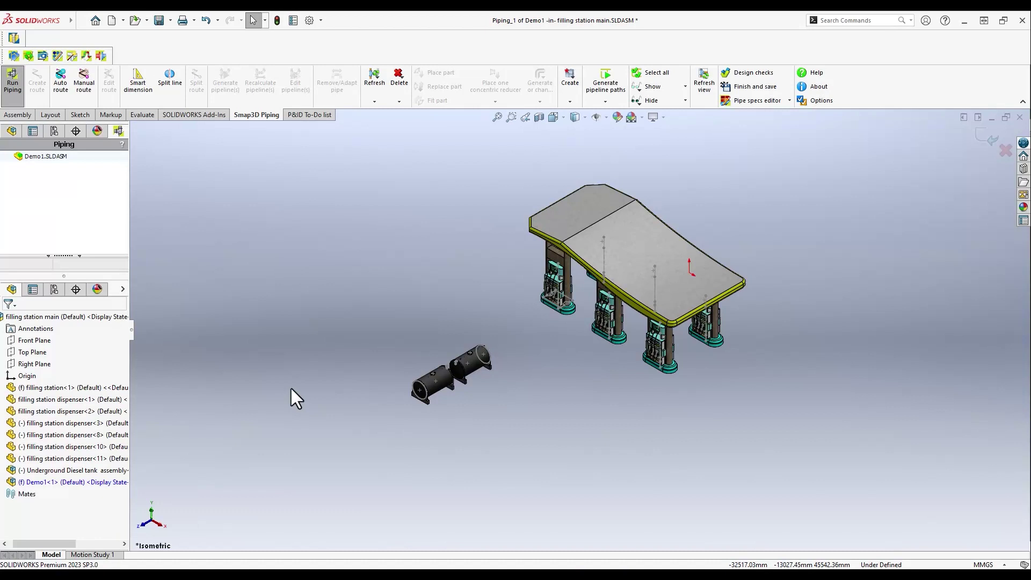
Step: Start a manual route with spec 24SCSCCS, diameter 2 and the long-bend Elbow 90
left_click(90, 84)
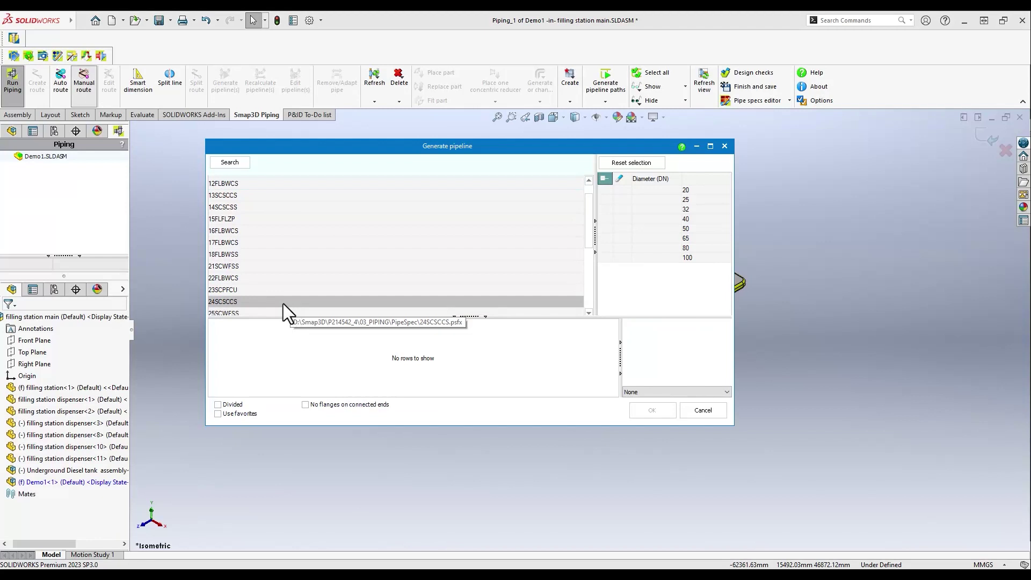
left_click(282, 304)
left_click(678, 258)
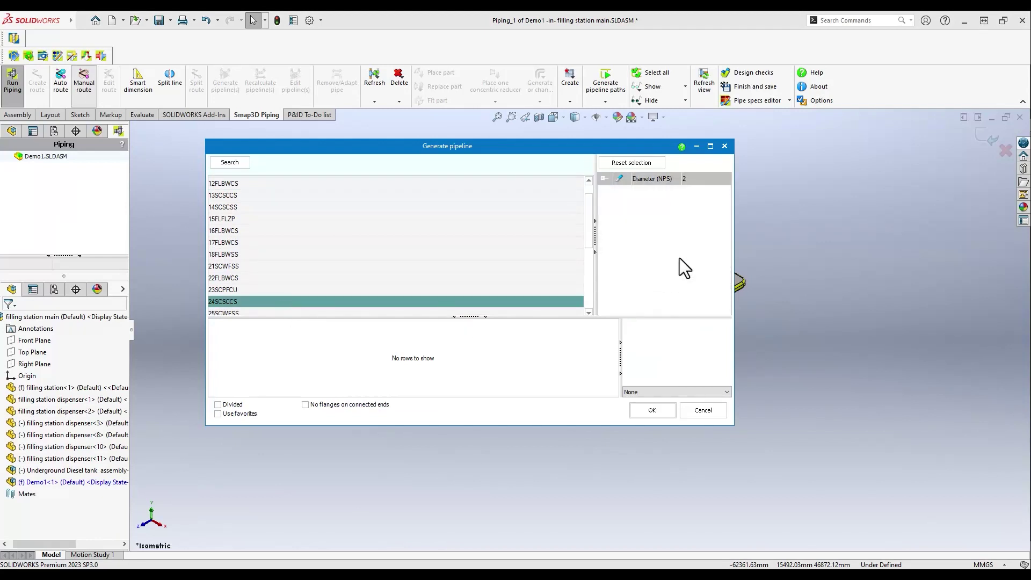
left_click(639, 411)
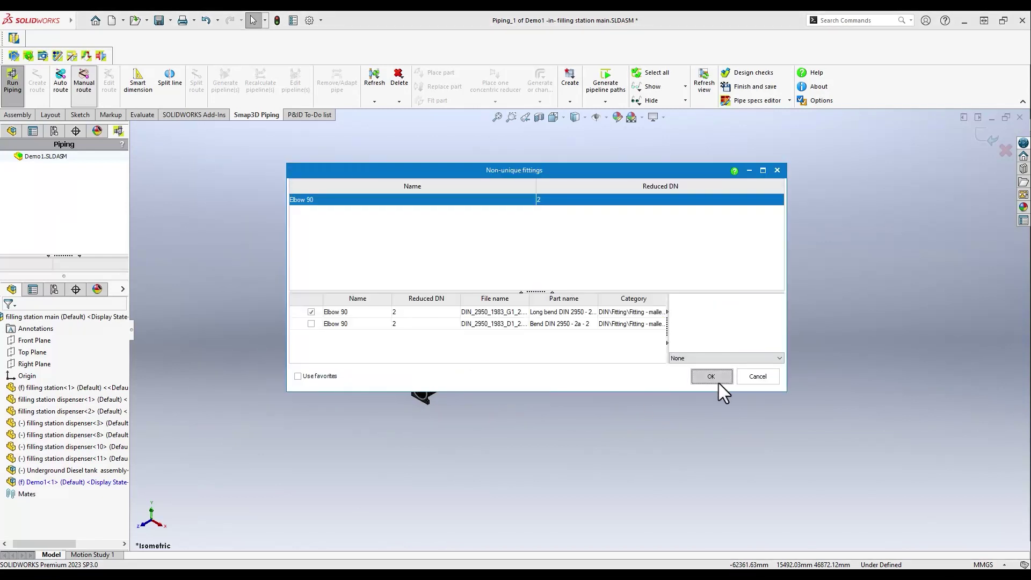
left_click(717, 376)
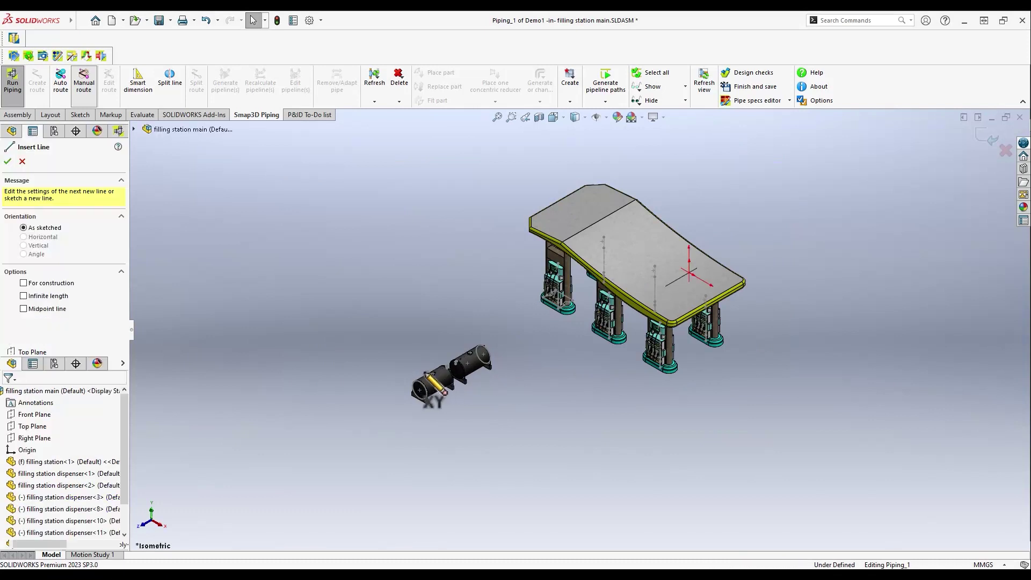
Step: Sketch route lines from the tank's small manway hole up, across and up to the dispenser base
scroll(534, 359, "down", 10)
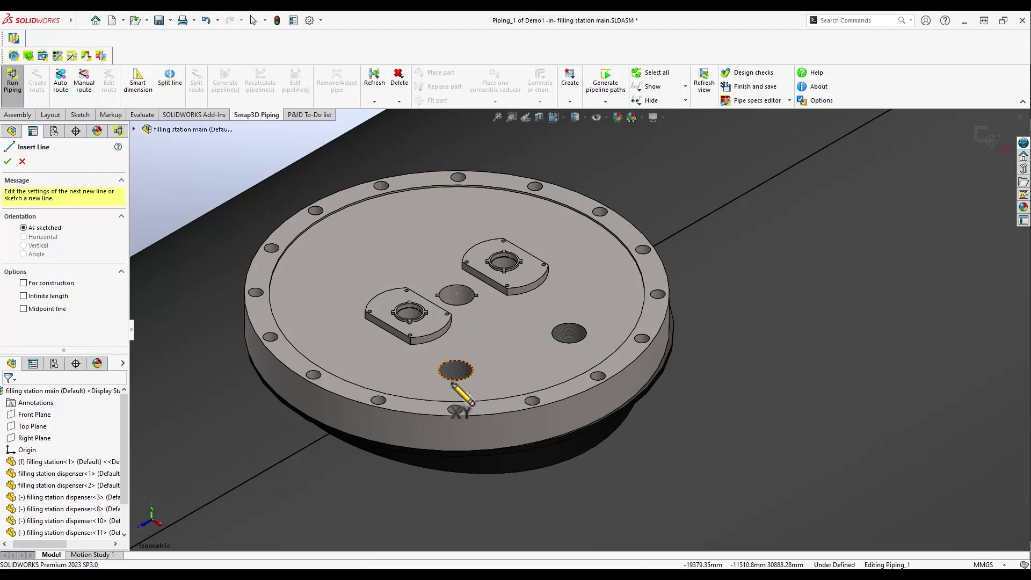
left_click(457, 370)
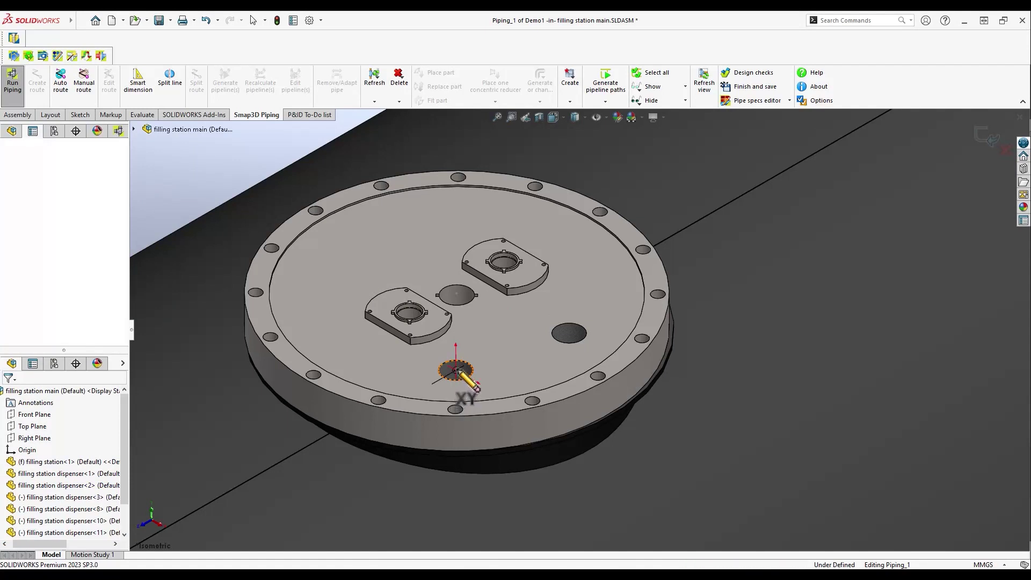
scroll(460, 376, "up", 10)
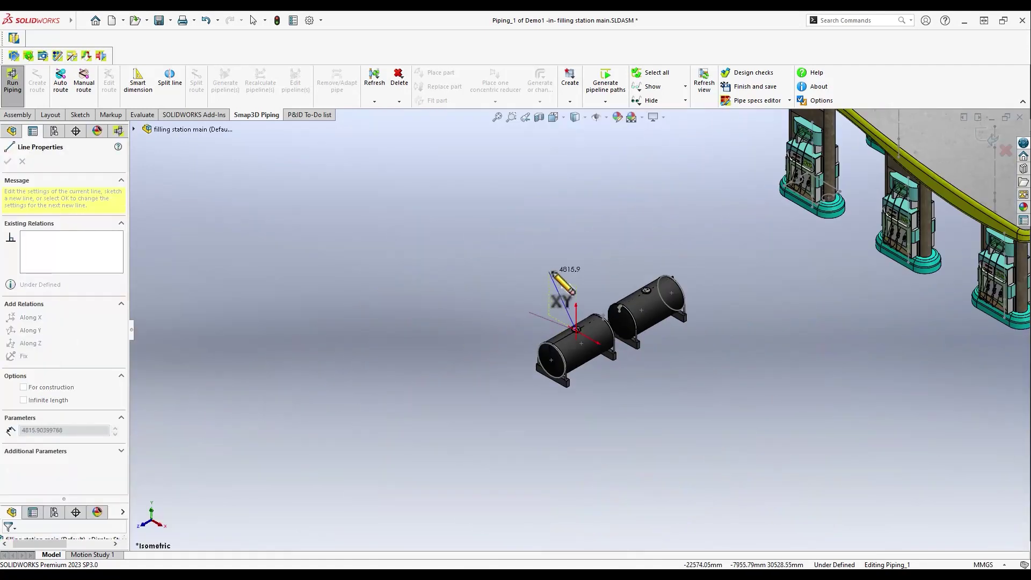
left_click(576, 238)
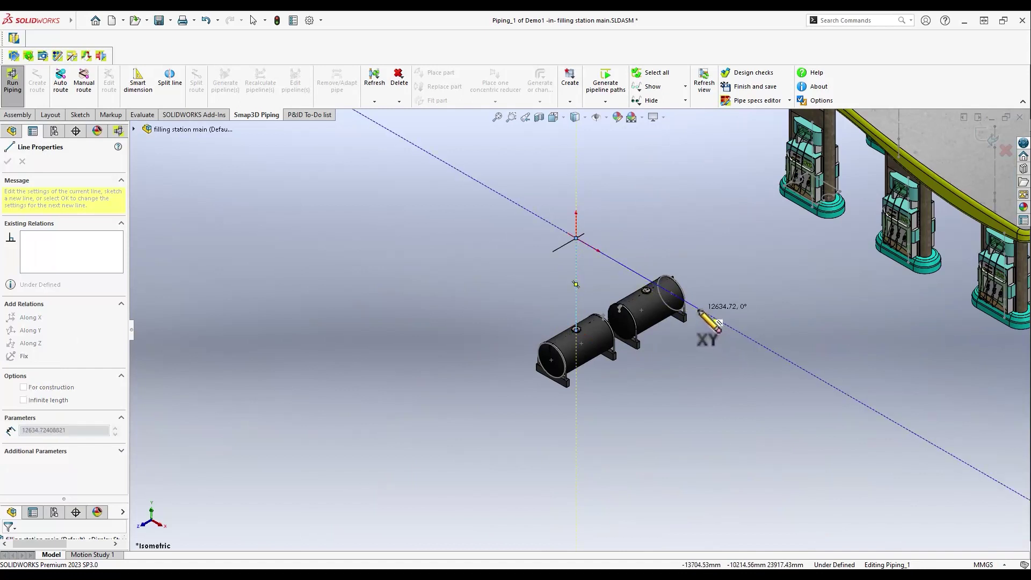
left_click(691, 303)
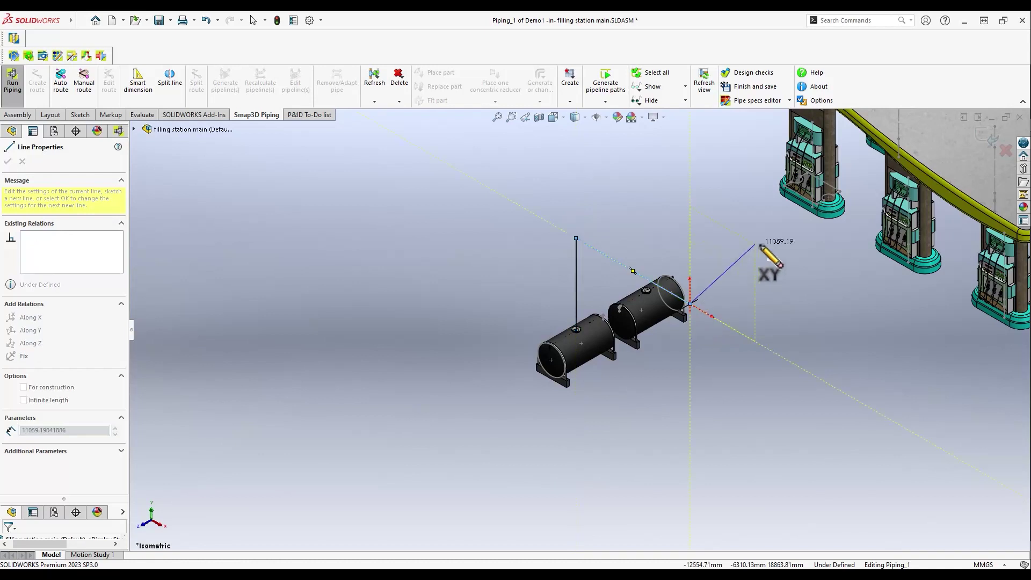
scroll(757, 244, "down", 5)
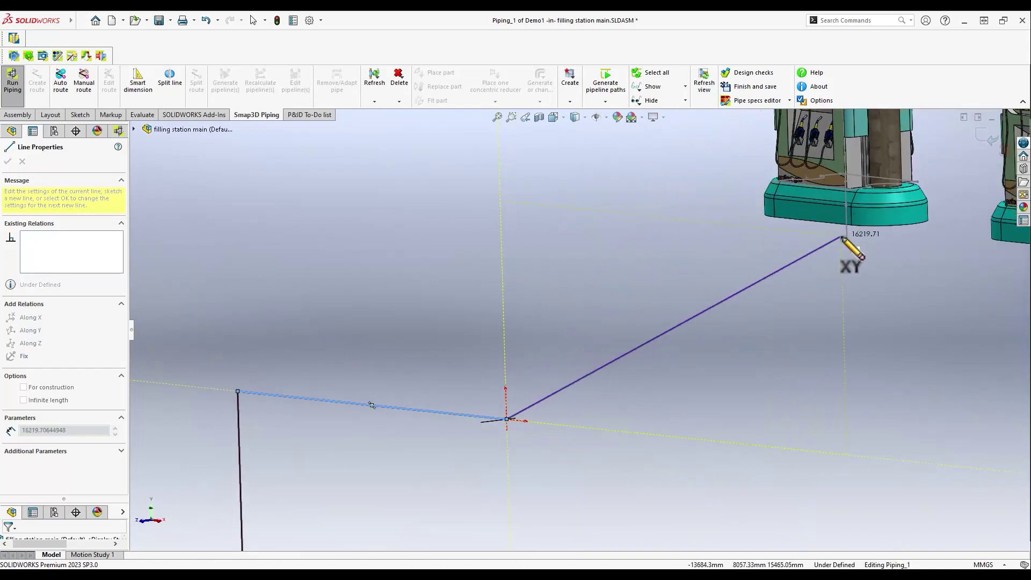
key("Tab")
left_click(848, 240)
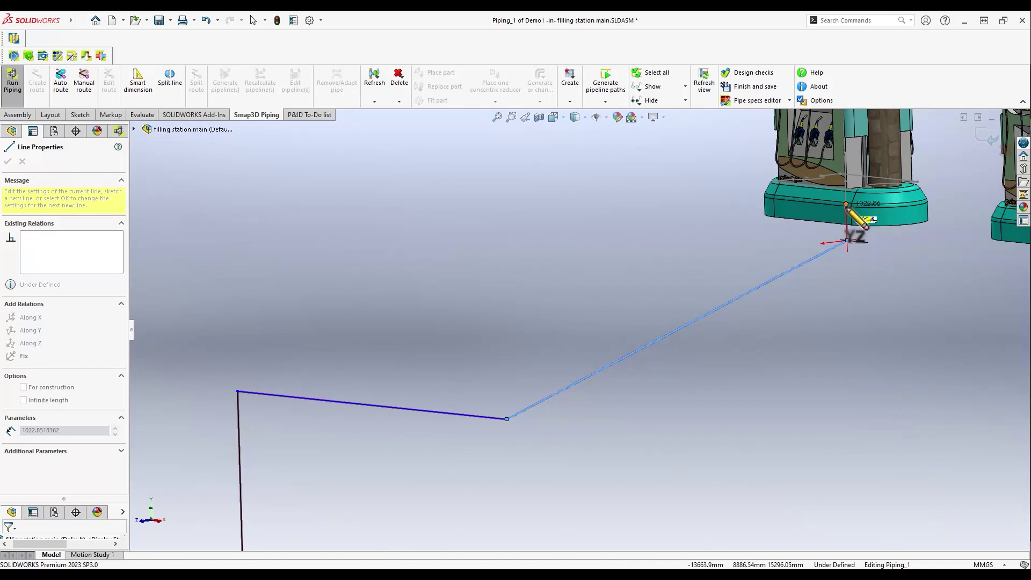
left_click(847, 204)
key("Escape")
key("Escape")
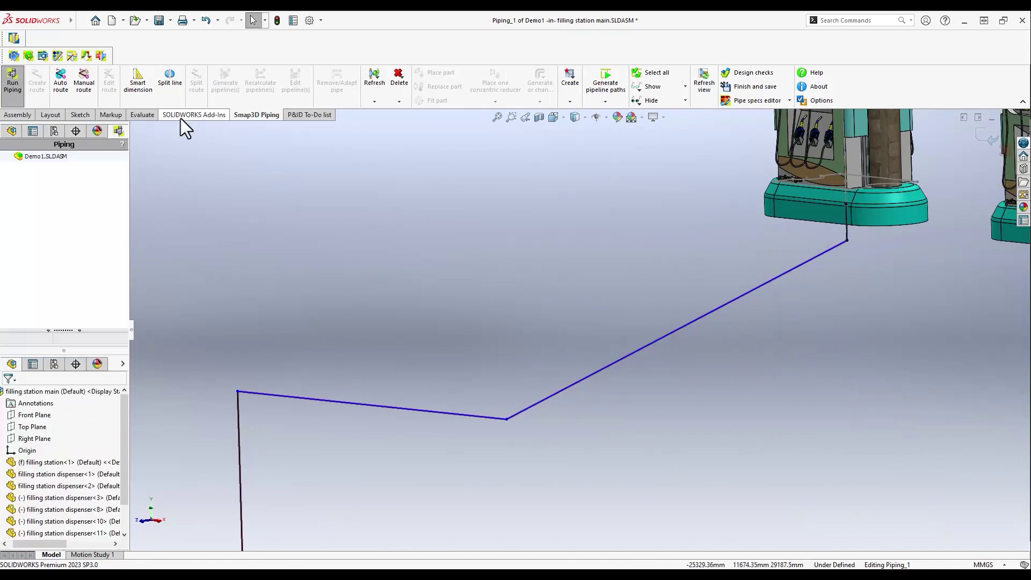
Step: Sketch a branch from the junction along the ground, then diagonally and up to the next dispenser base
key("Return")
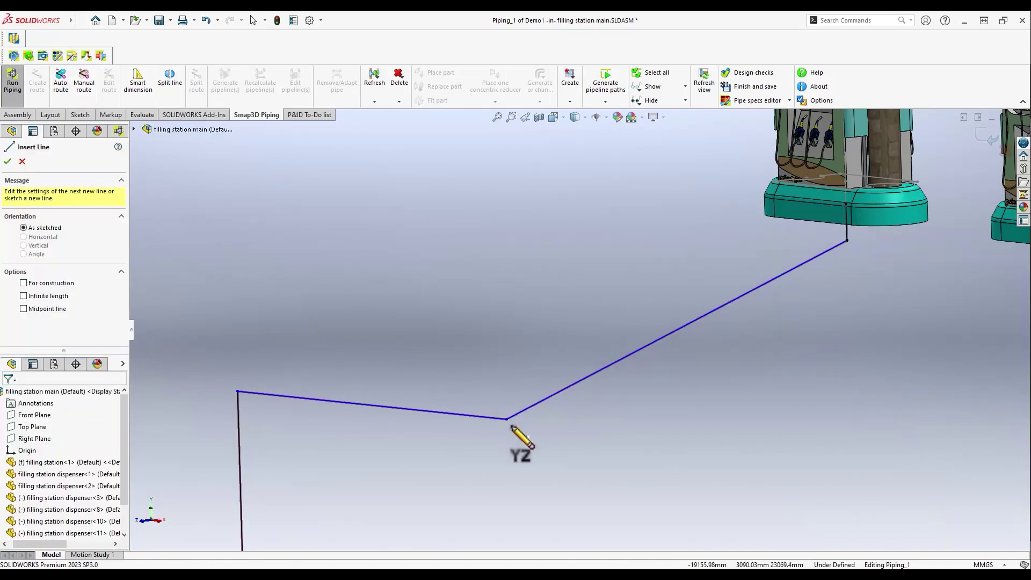
left_click(506, 419)
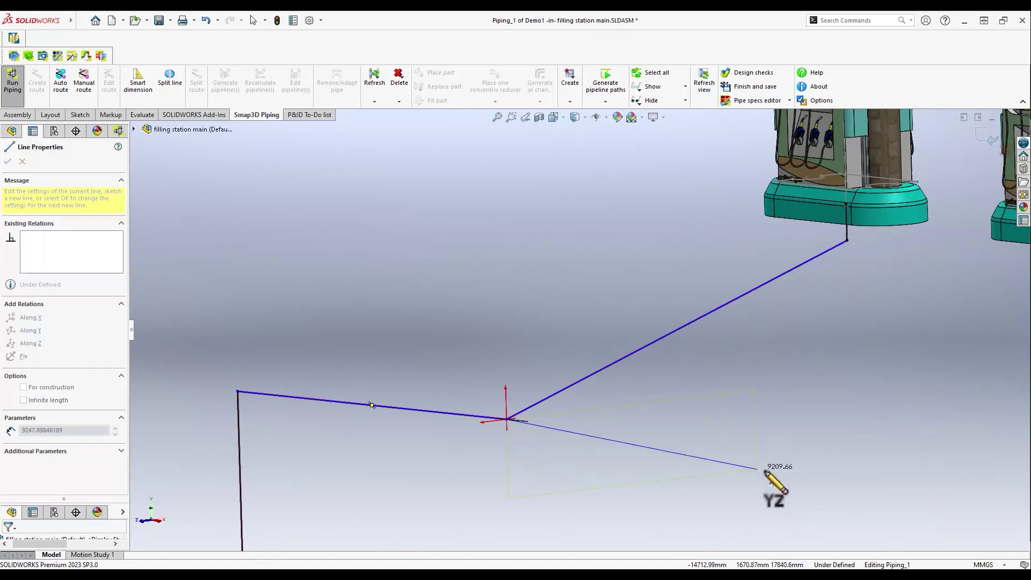
middle_click_drag(733, 454, 754, 438)
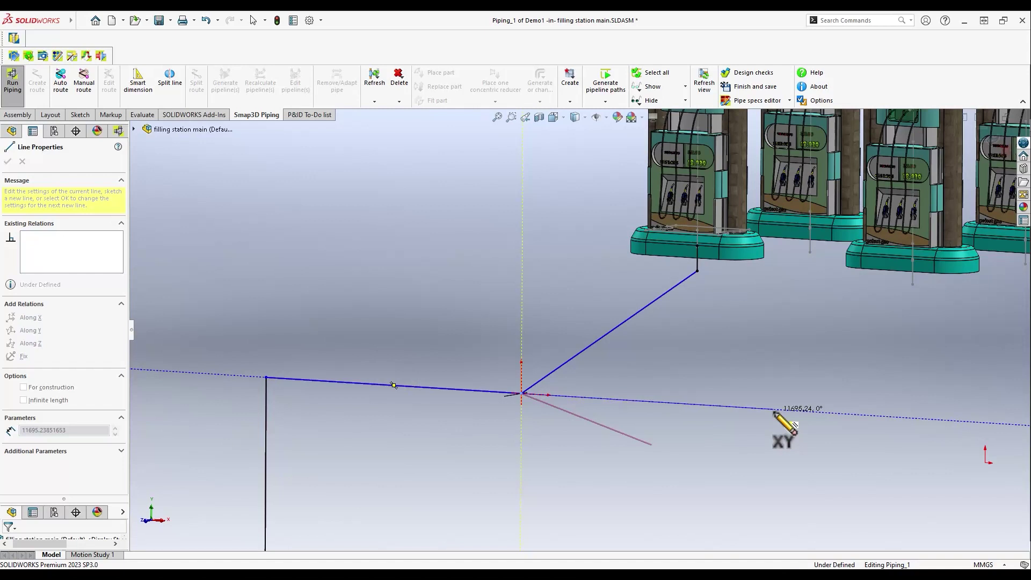
left_click(774, 409)
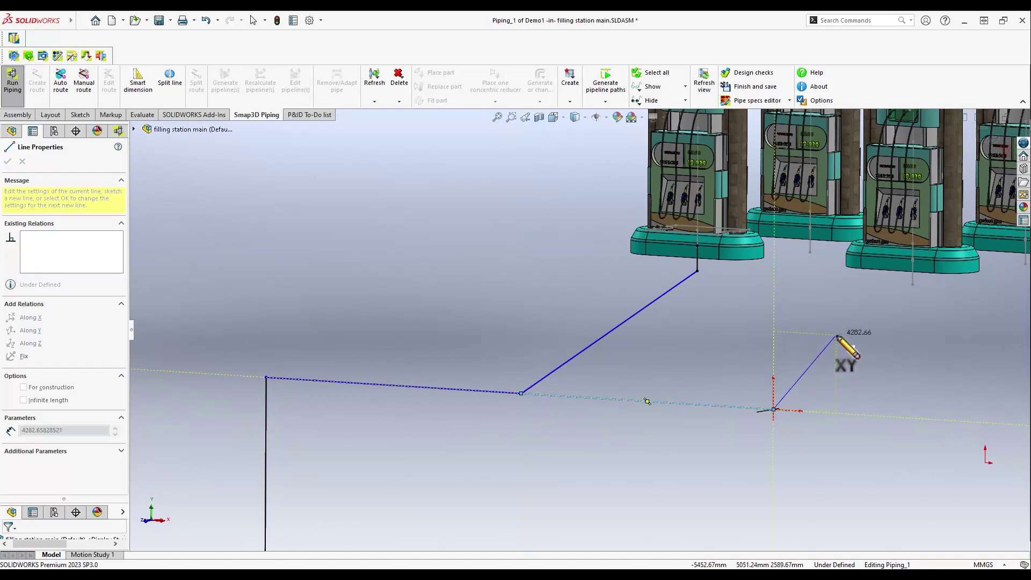
scroll(891, 329, "down", 5)
key("Tab")
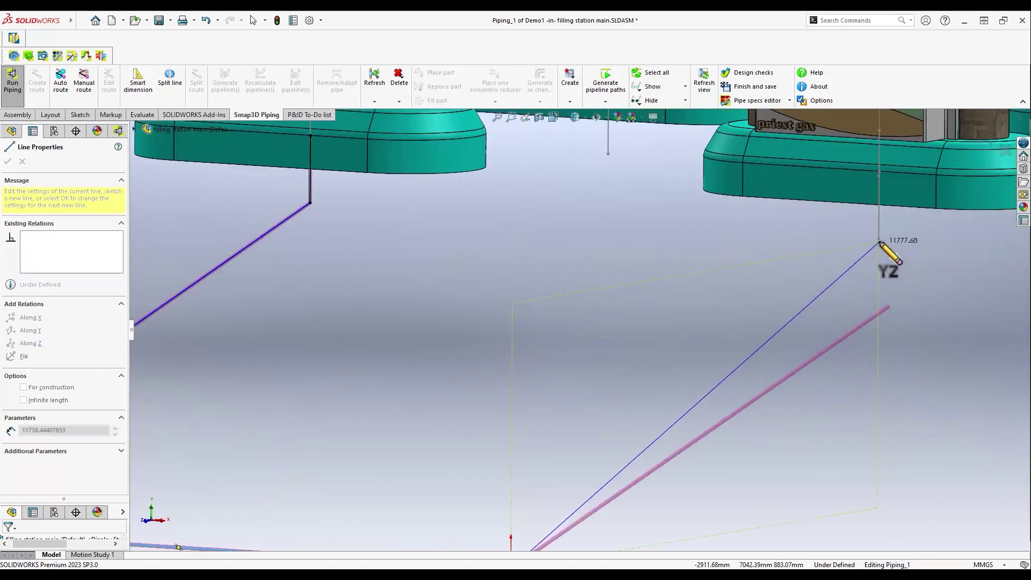
left_click(879, 239)
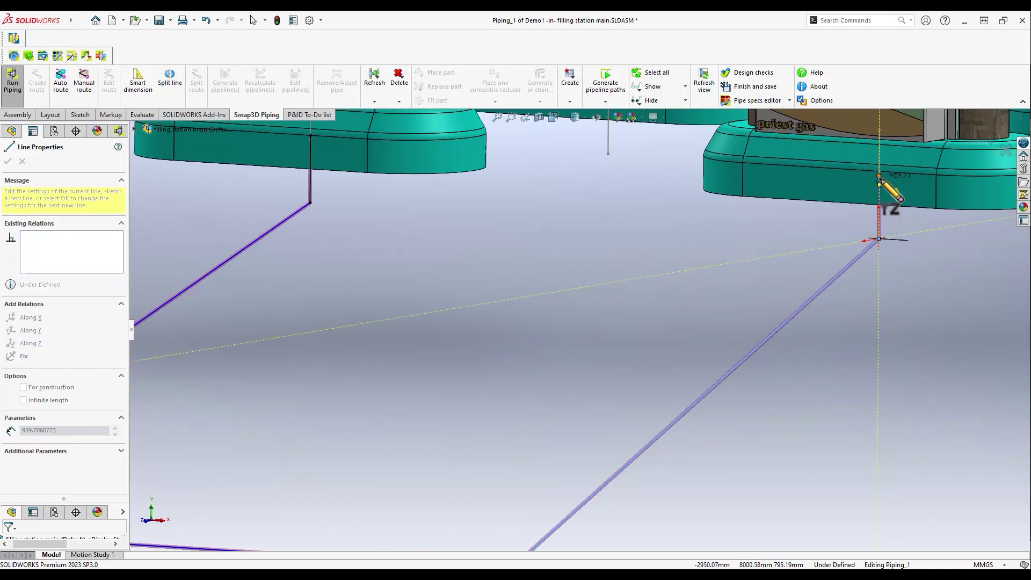
scroll(875, 234, "up", 5)
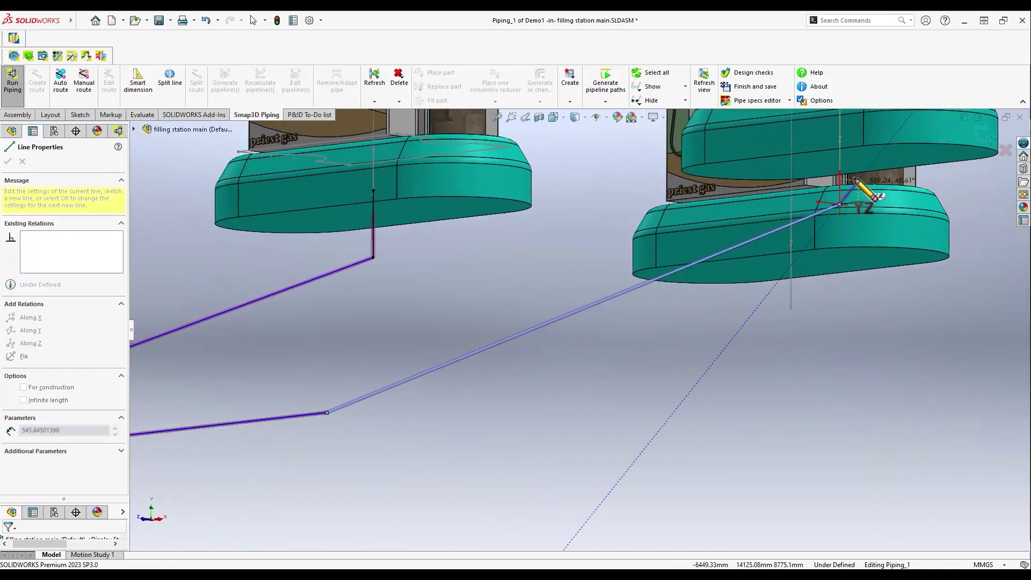
left_click(841, 152)
scroll(808, 343, "up", 5)
middle_click_drag(796, 367, 797, 438)
key("Escape")
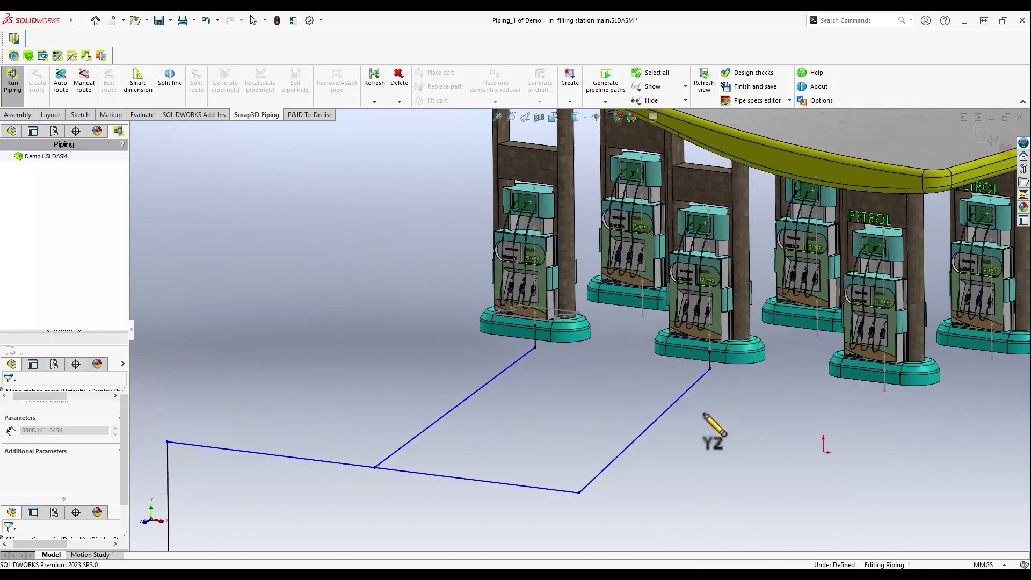
Step: Extend the ground line from the route end and branch up to the third dispenser base
left_click(84, 79)
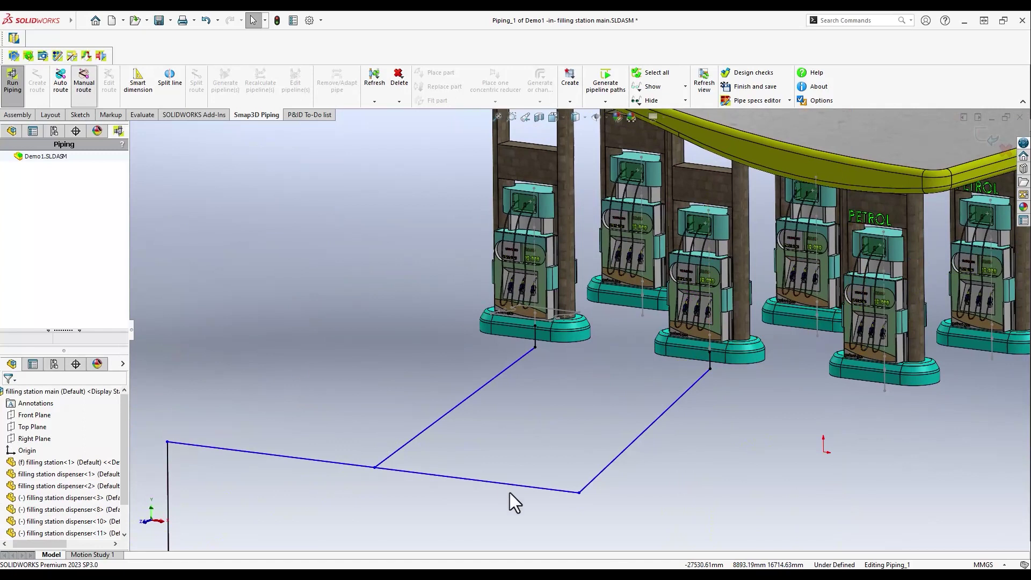
left_click(580, 493)
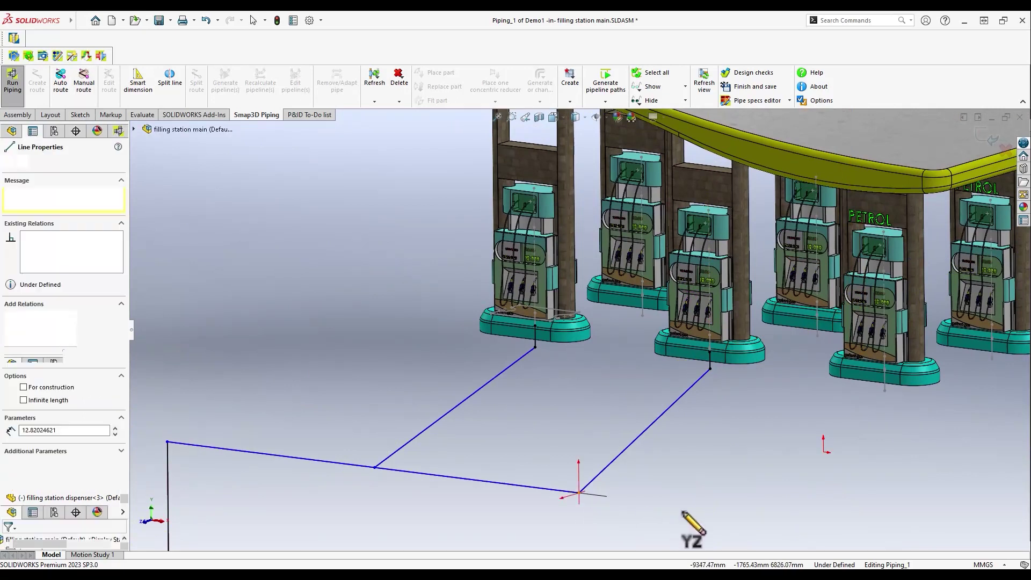
left_click(785, 519)
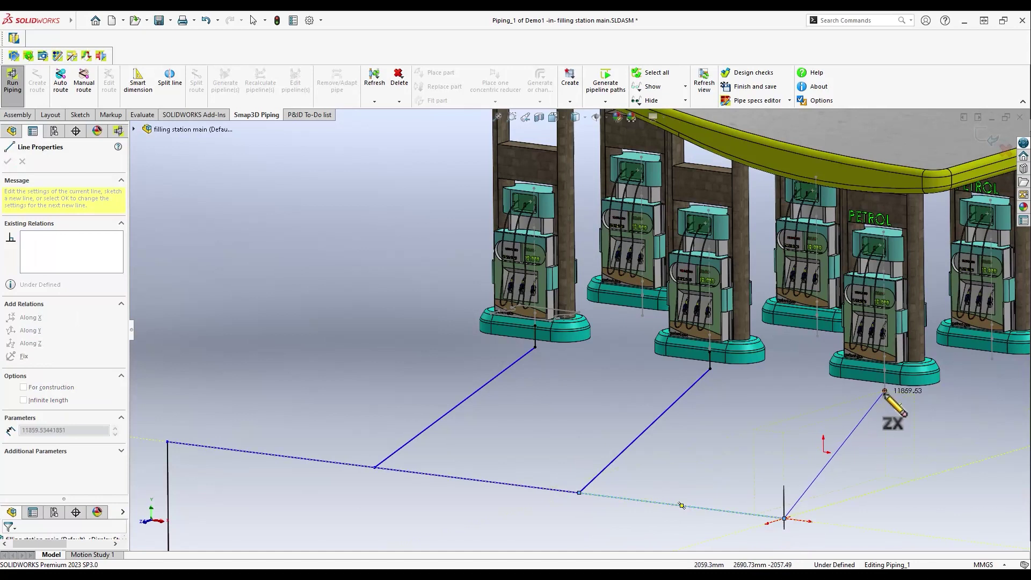
mouse_move(884, 417)
middle_mouse_down()
mouse_move(875, 373)
mouse_move(896, 373)
middle_mouse_up()
left_click(897, 383)
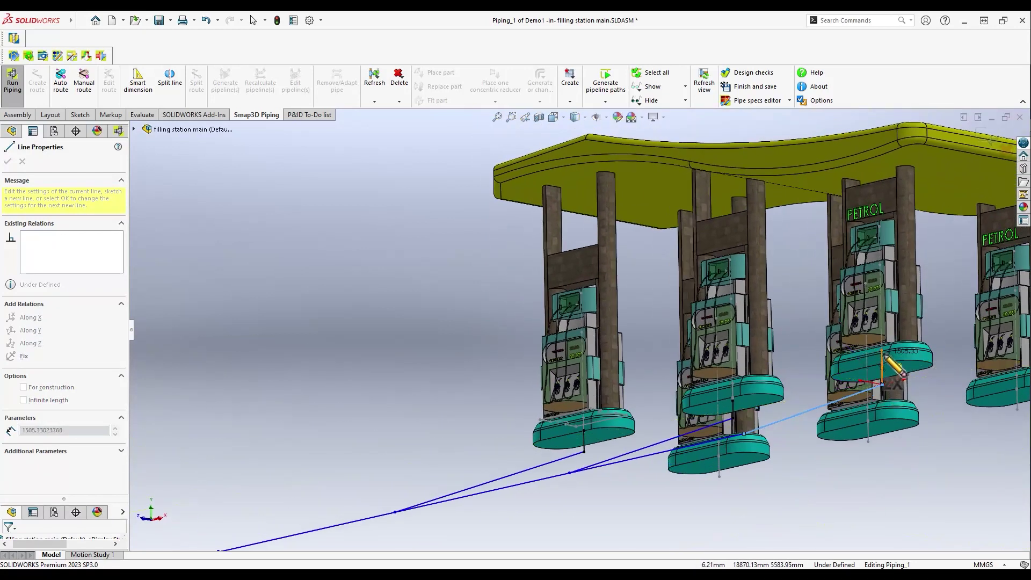
middle_click_drag(817, 437, 822, 506)
key("Escape")
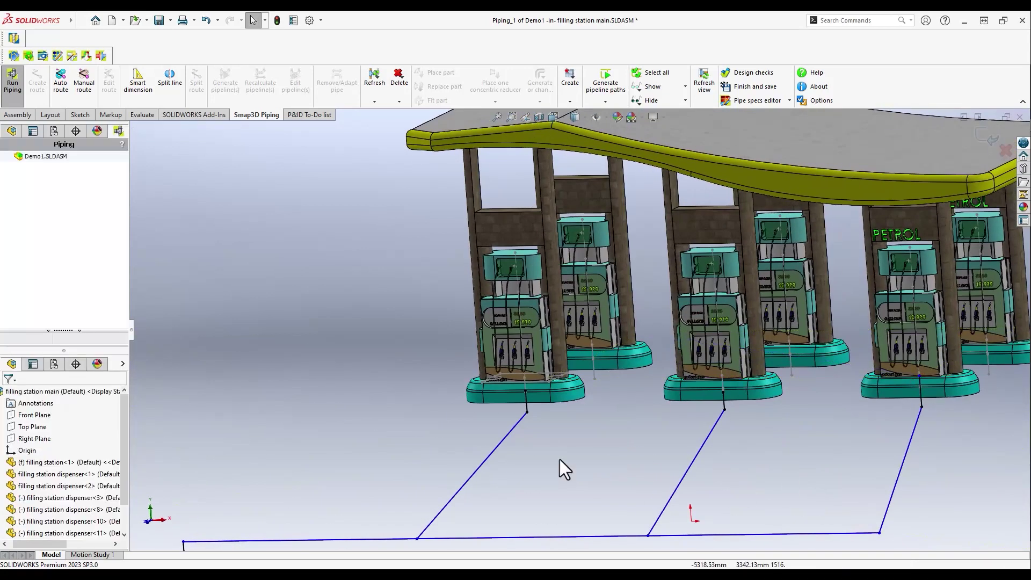
Step: Constrain the left, middle and right dispenser branch lines to run Along Z
left_click(471, 475)
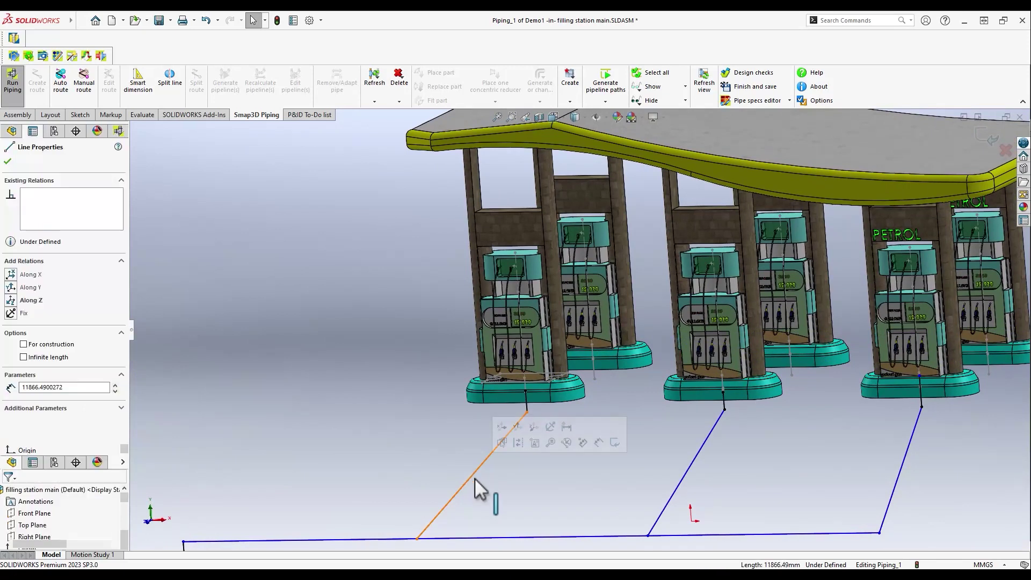
left_click(29, 300)
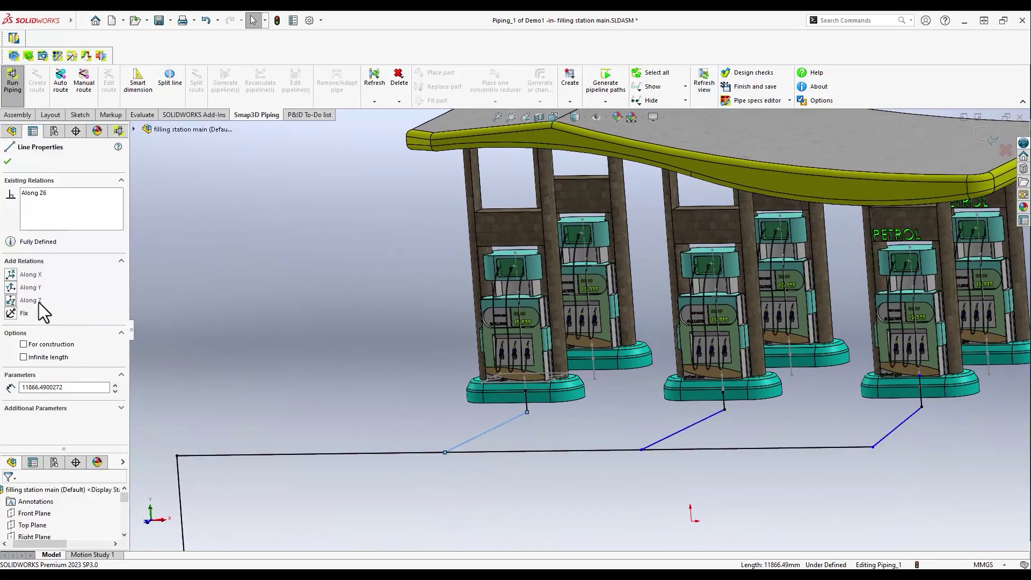
left_click(692, 424)
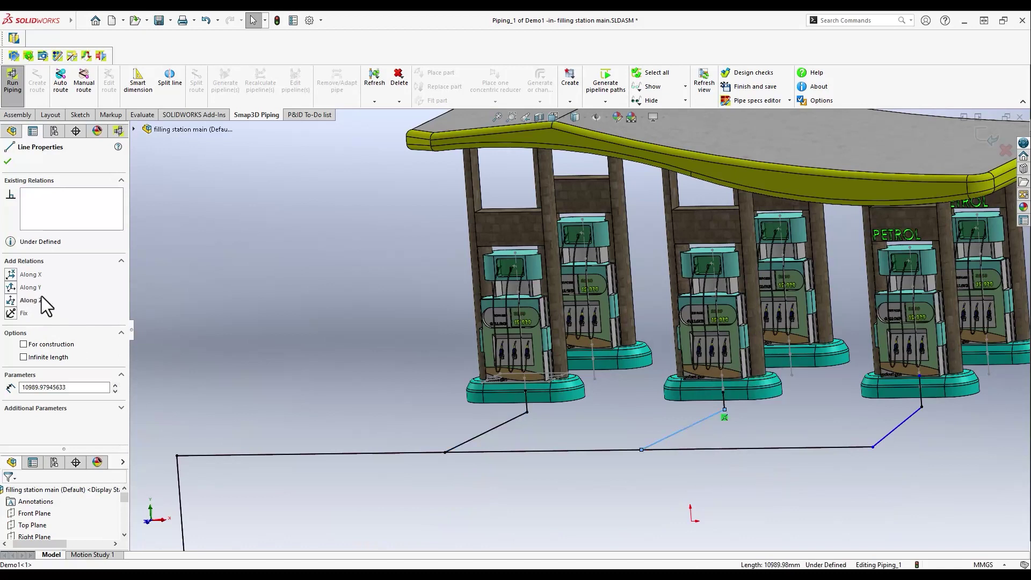
left_click(894, 429)
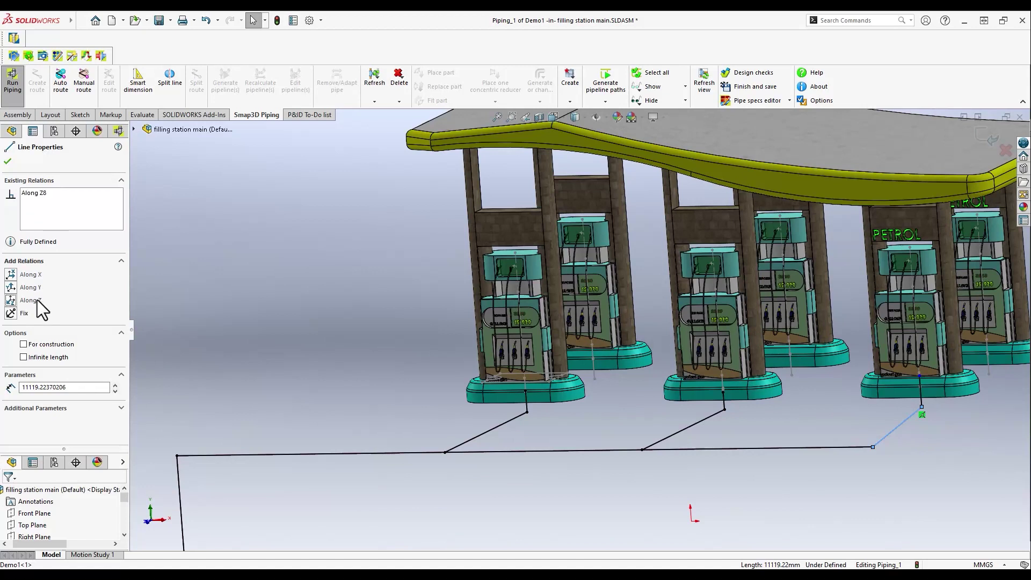
Step: Exit the route sketch and select path_001 through path_003 in the Piping tree
middle_click_drag(516, 476, 718, 521)
scroll(638, 511, "up", 5)
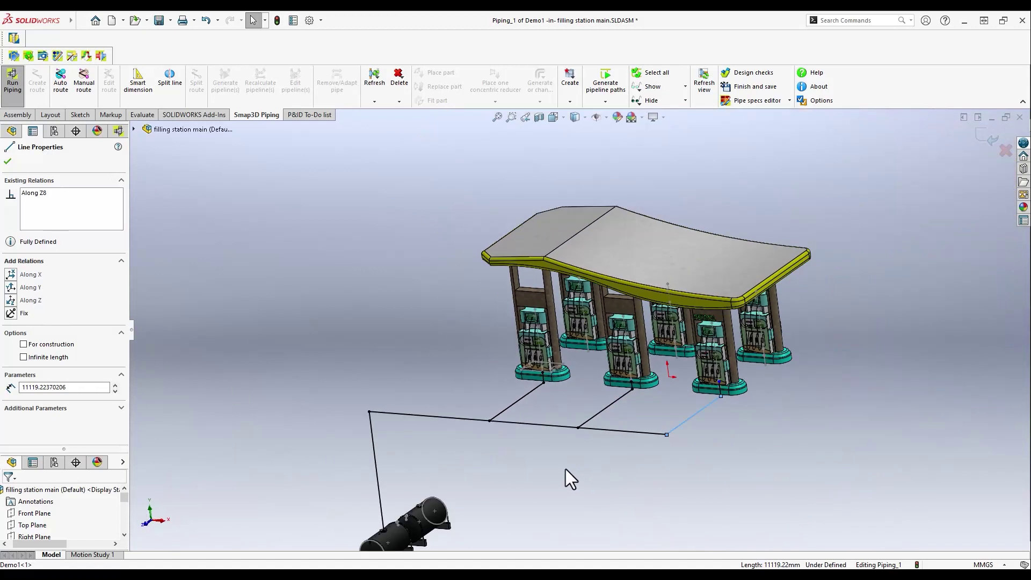
left_click(991, 138)
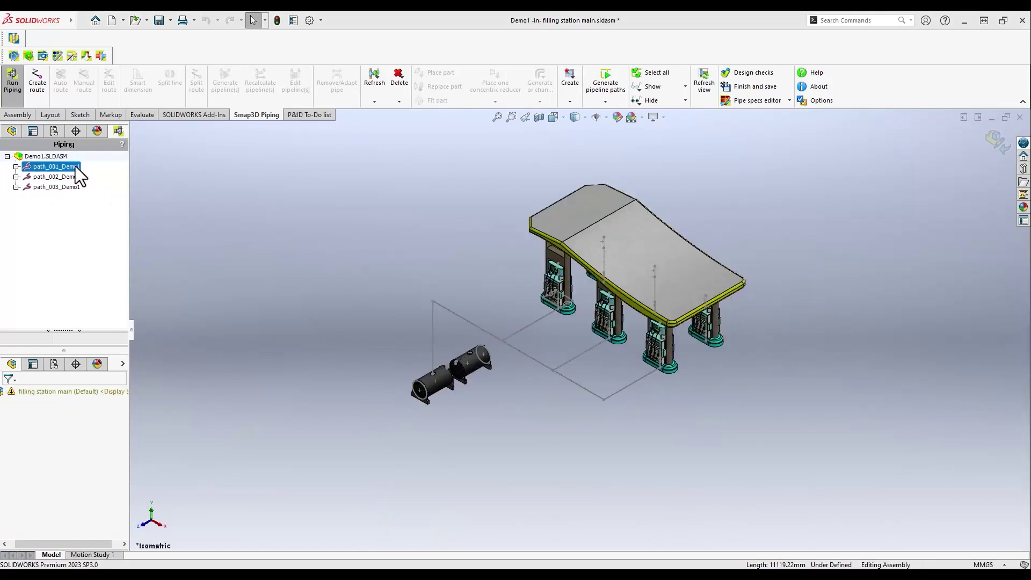
left_click(73, 177, "ctrl")
left_click(72, 184, "ctrl")
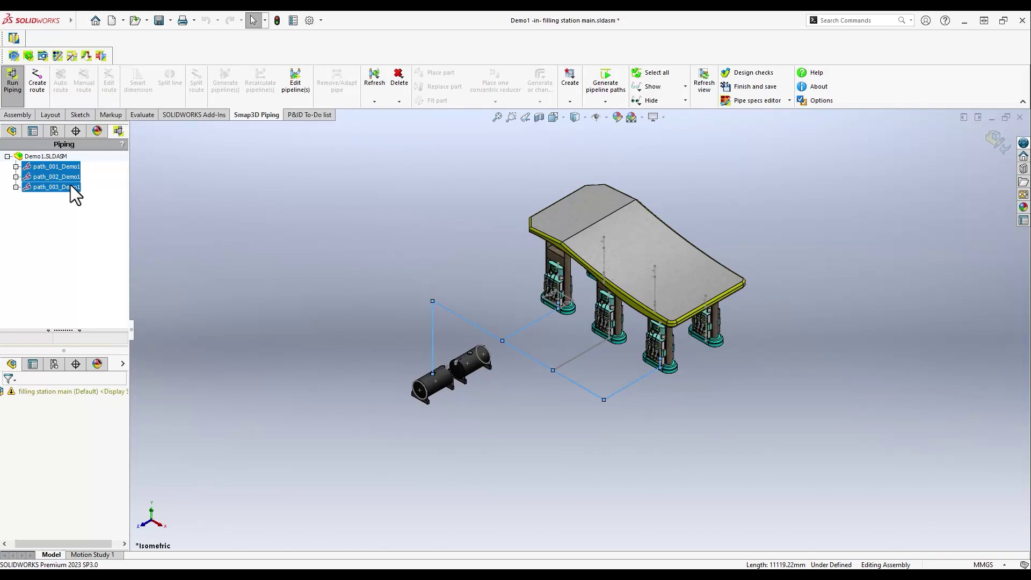
Step: Switch the three paths to detail engineering, generating pipes and DIN 2950 fittings
right_click(70, 185)
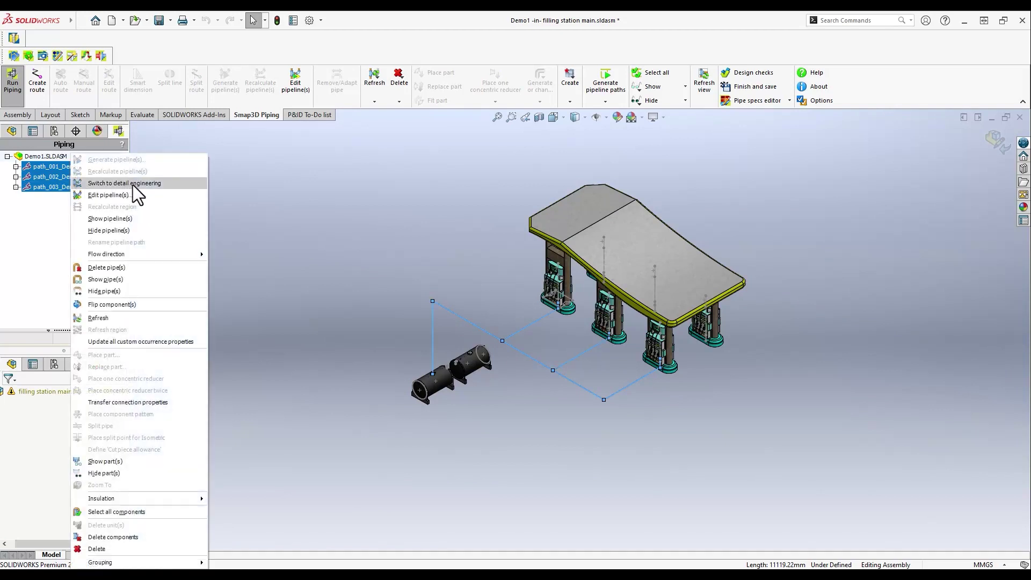
left_click(186, 183)
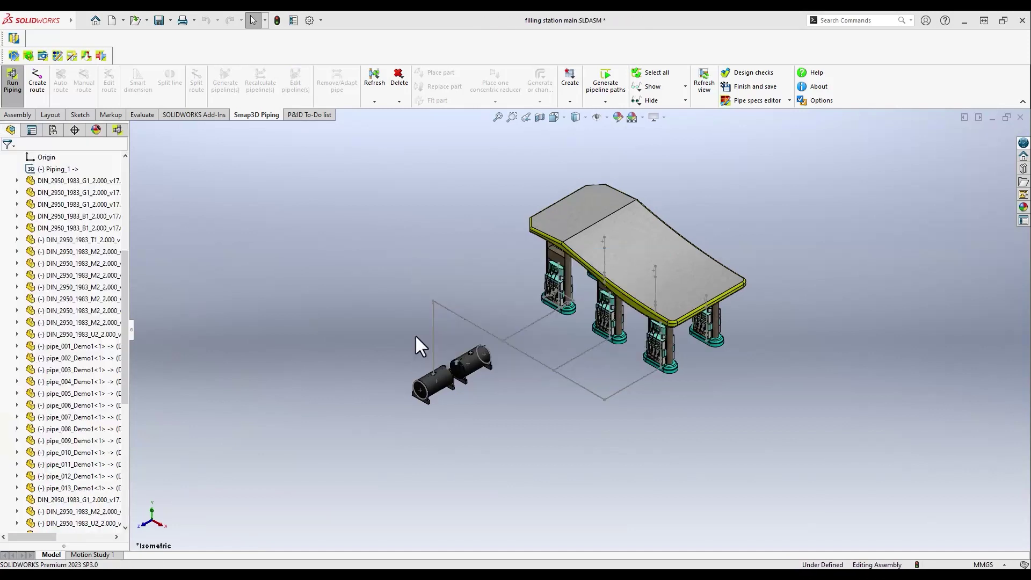
scroll(414, 336, "down", 10)
scroll(505, 419, "down", 3)
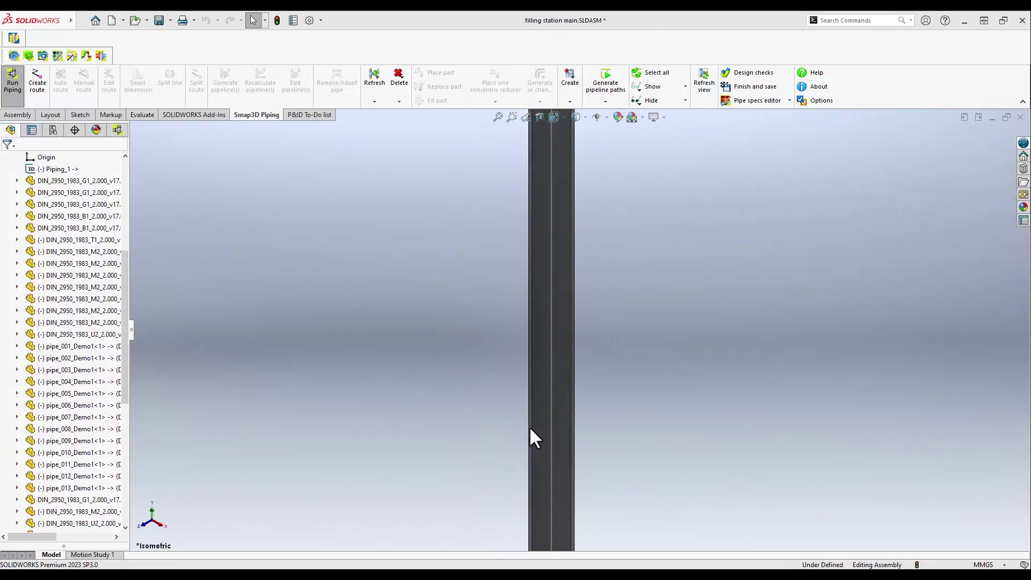
Step: Zoom and orbit around the dispenser island to inspect the generated tee and elbows
scroll(563, 439, "up", 2)
scroll(577, 367, "down", 5)
scroll(572, 334, "up", 6)
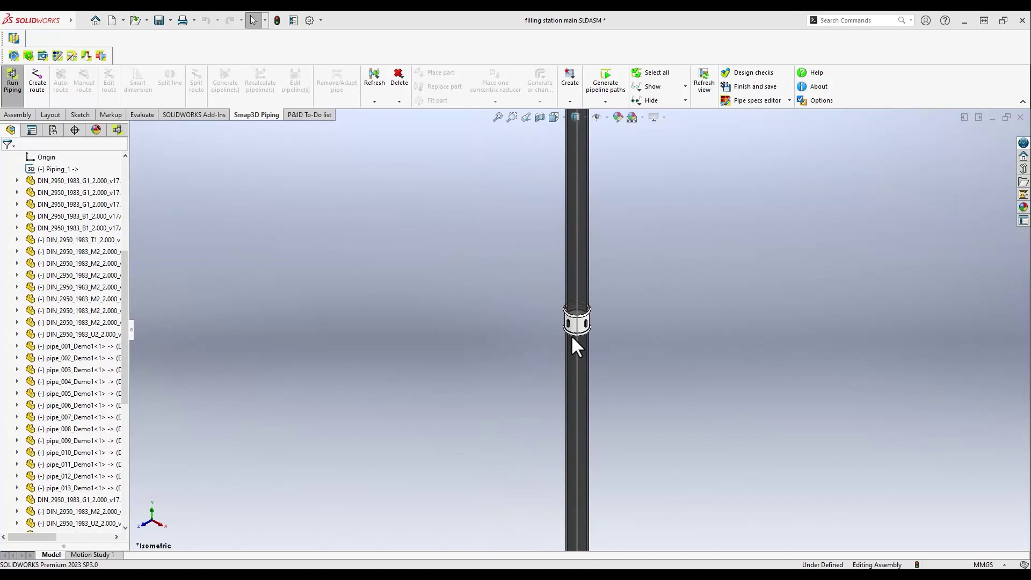
scroll(572, 429, "down", 1)
scroll(574, 419, "down", 6)
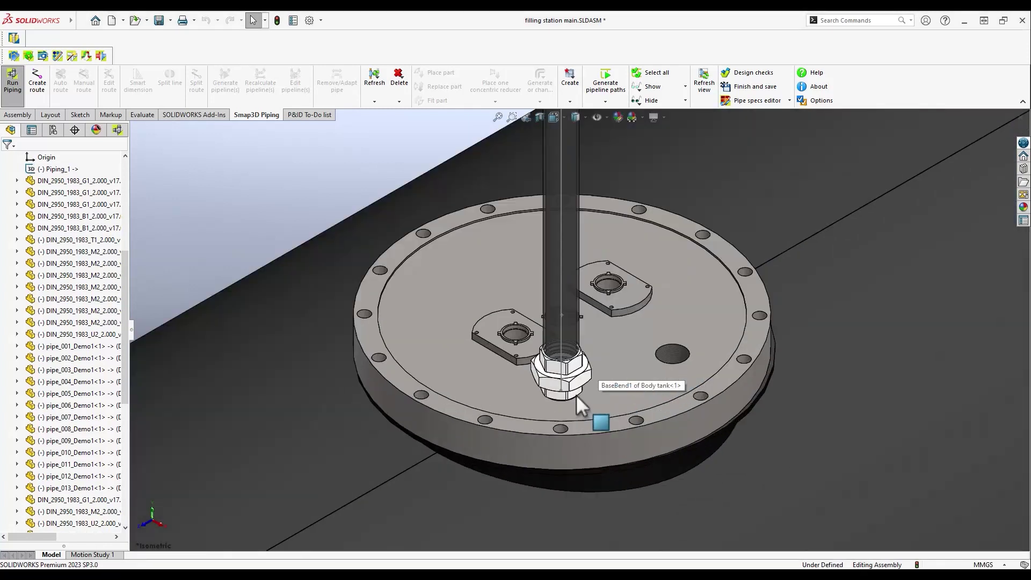
scroll(555, 324, "up", 9)
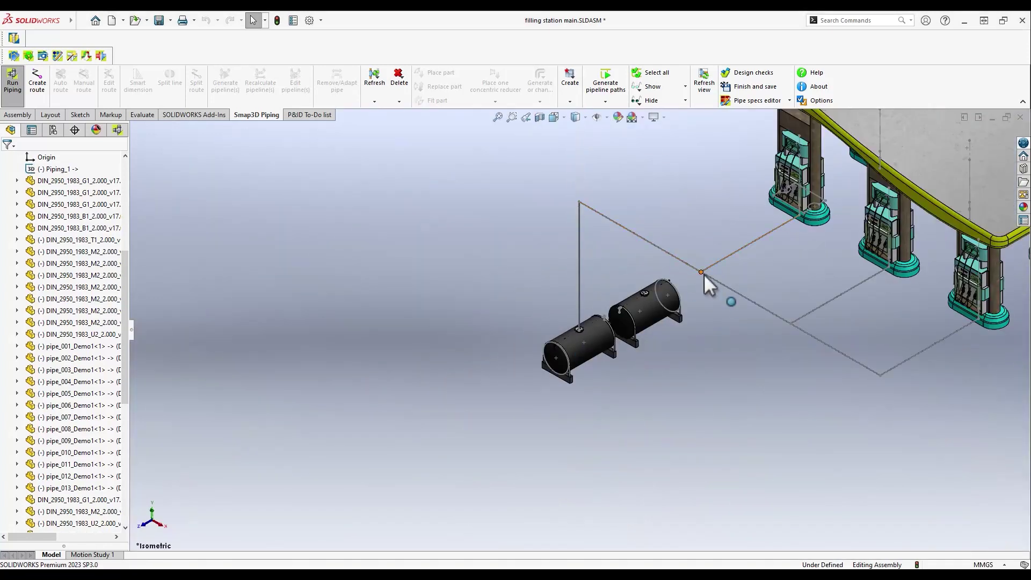
scroll(701, 273, "down", 10)
scroll(609, 343, "down", 2)
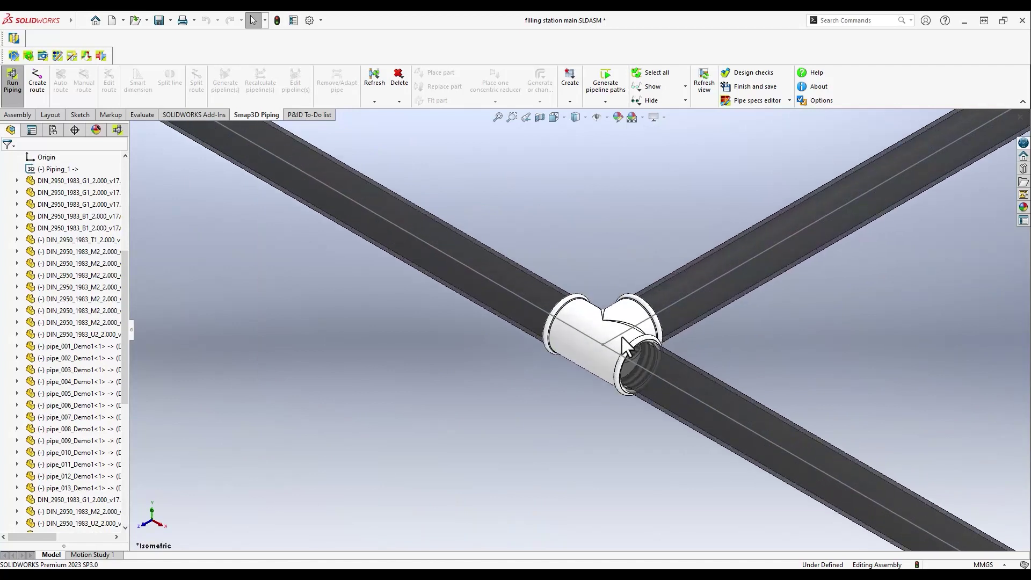
scroll(609, 338, "up", 8)
middle_click_drag(773, 281, 791, 214)
scroll(813, 281, "down", 3)
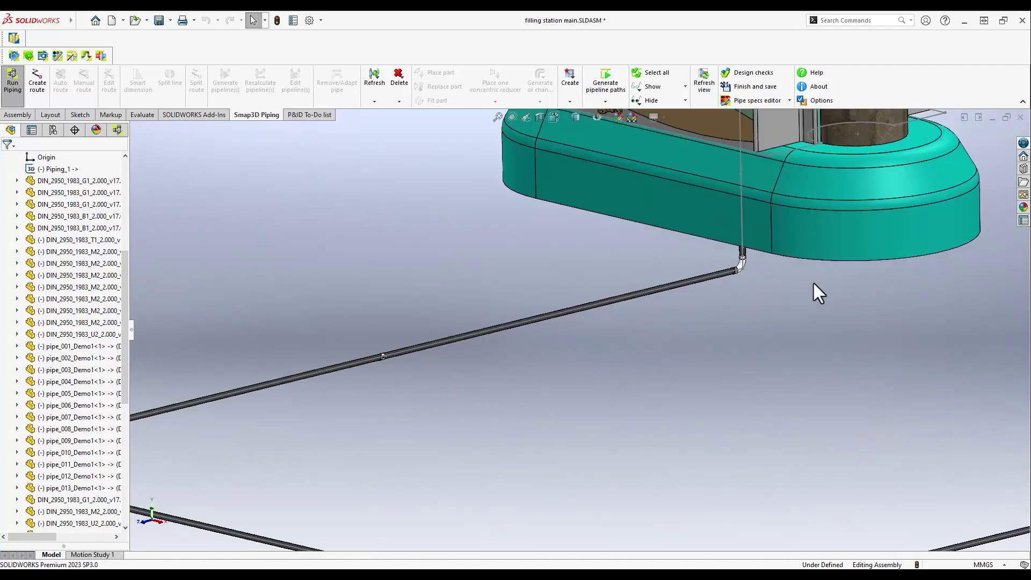
scroll(586, 239, "down", 5)
scroll(565, 346, "down", 2)
scroll(607, 334, "up", 8)
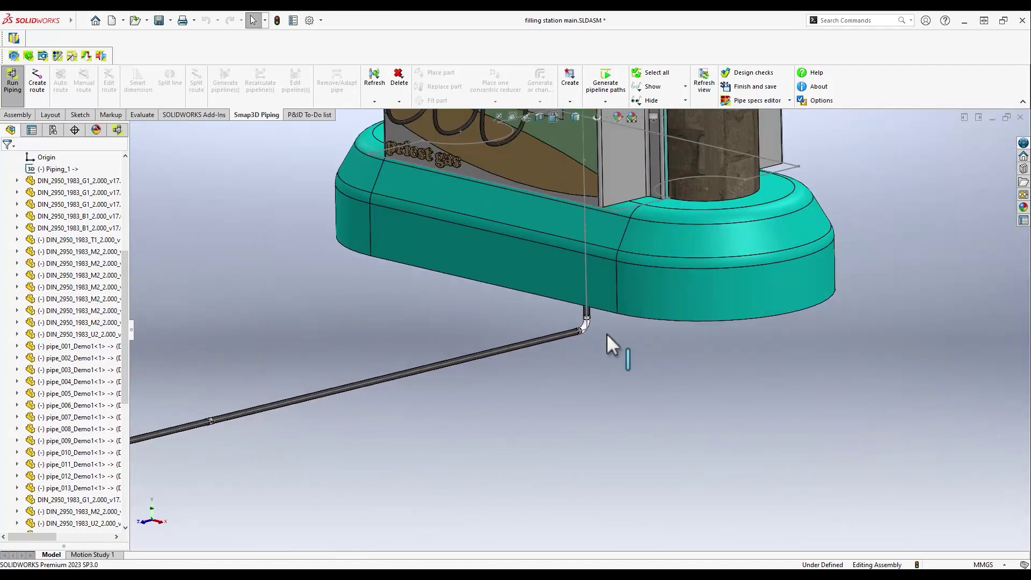
middle_click_drag(546, 361, 547, 368)
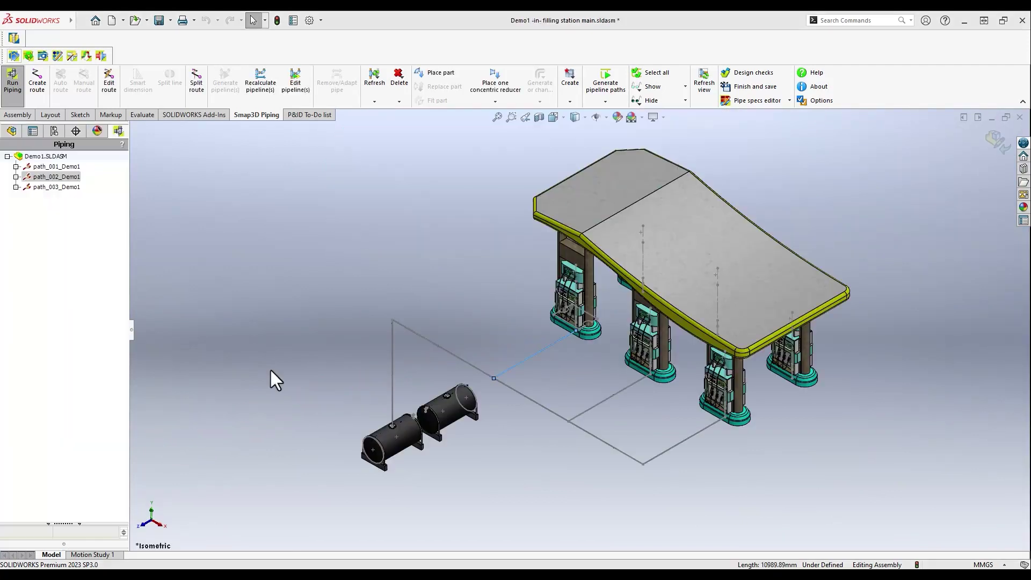
scroll(518, 365, "down", 5)
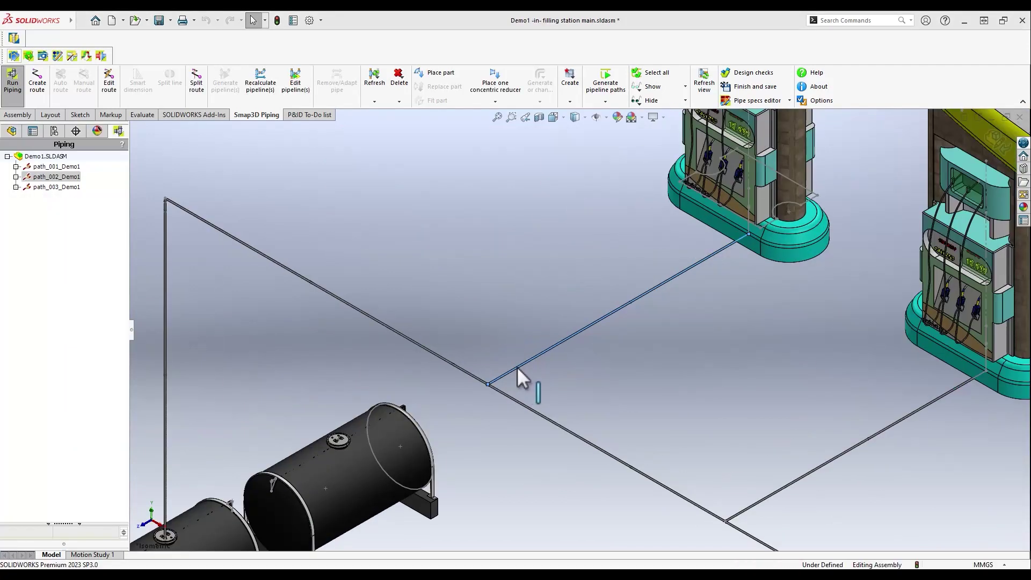
Step: Pick a fitting for the dispenser branch line from the 24SCSCCS diameter 2 list, loading Flowmeter_promass_dn50
left_click(516, 366)
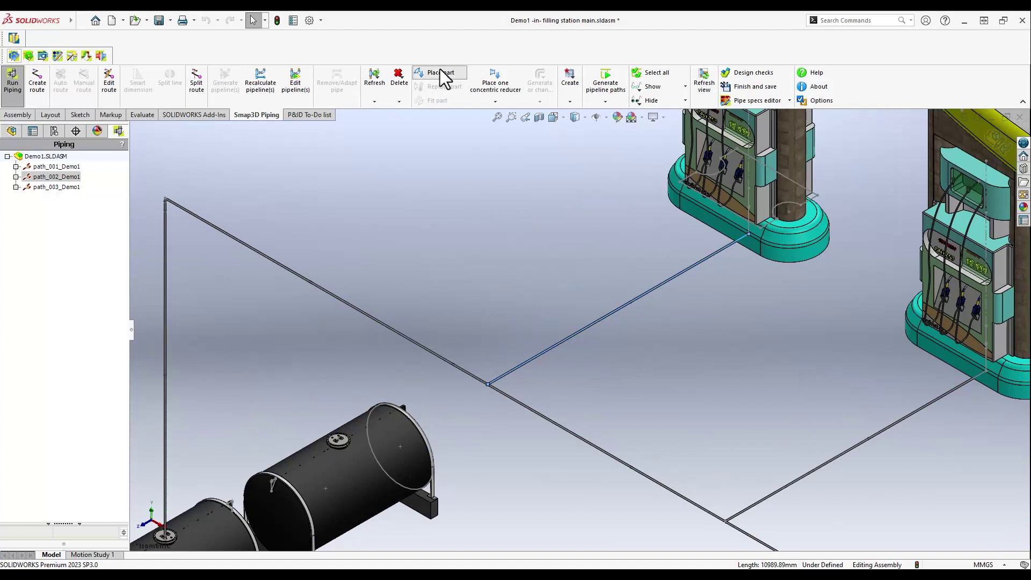
left_click(403, 352)
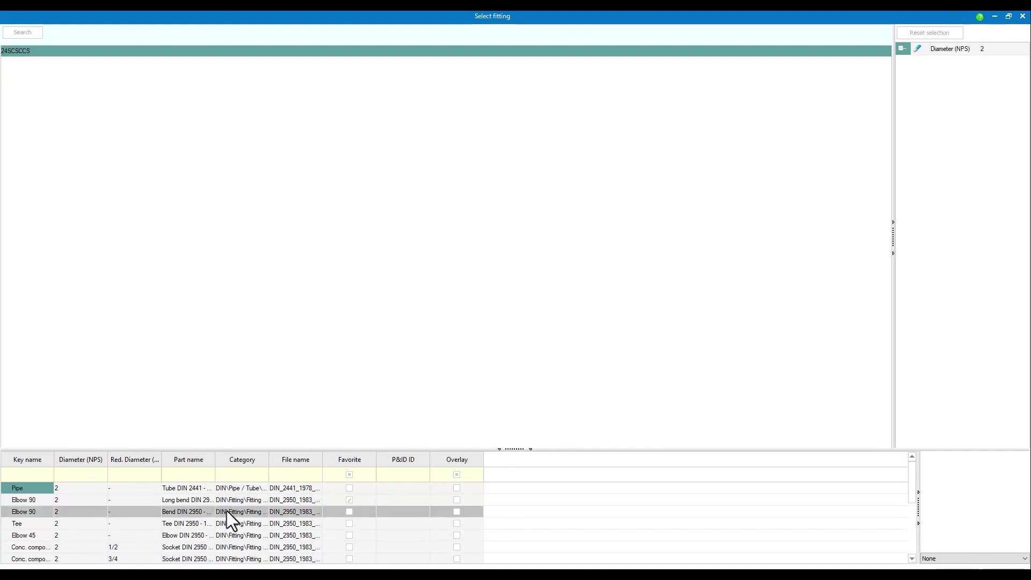
scroll(170, 531, "down", 2)
double_click(60, 559)
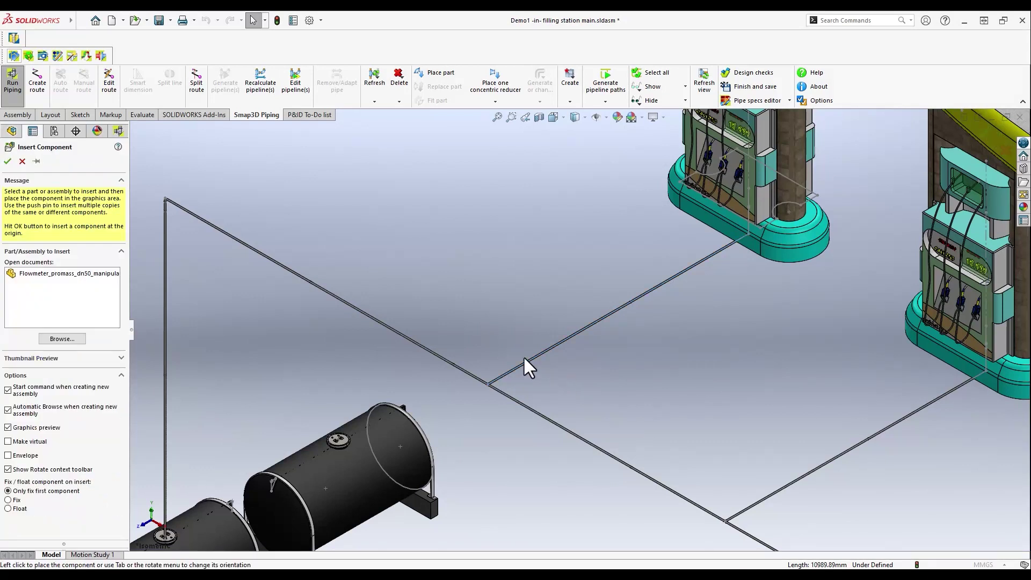
Step: Place the Flowmeter_promass_dn50 part near the pipe junction
left_click(104, 281)
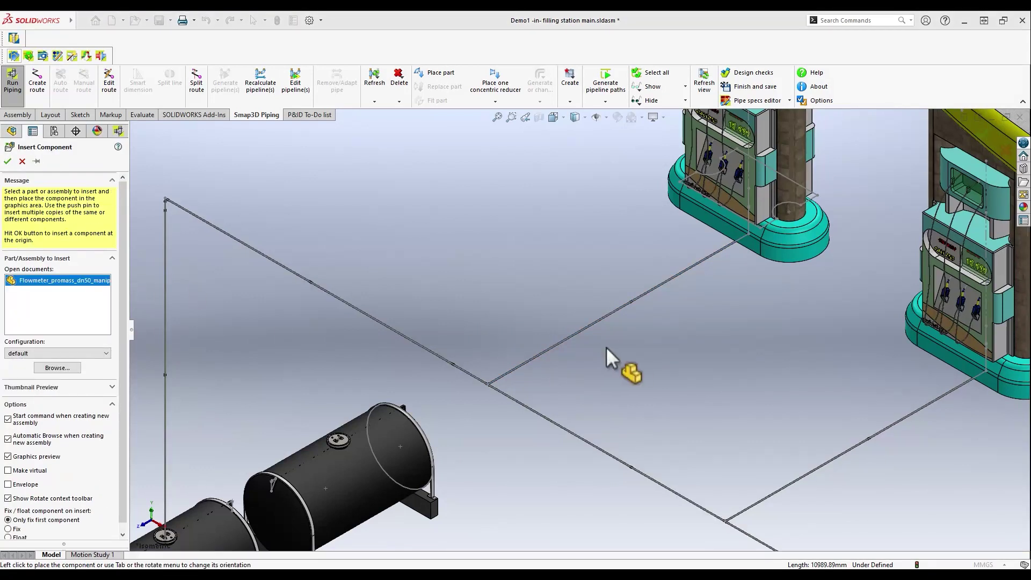
scroll(561, 368, "down", 10)
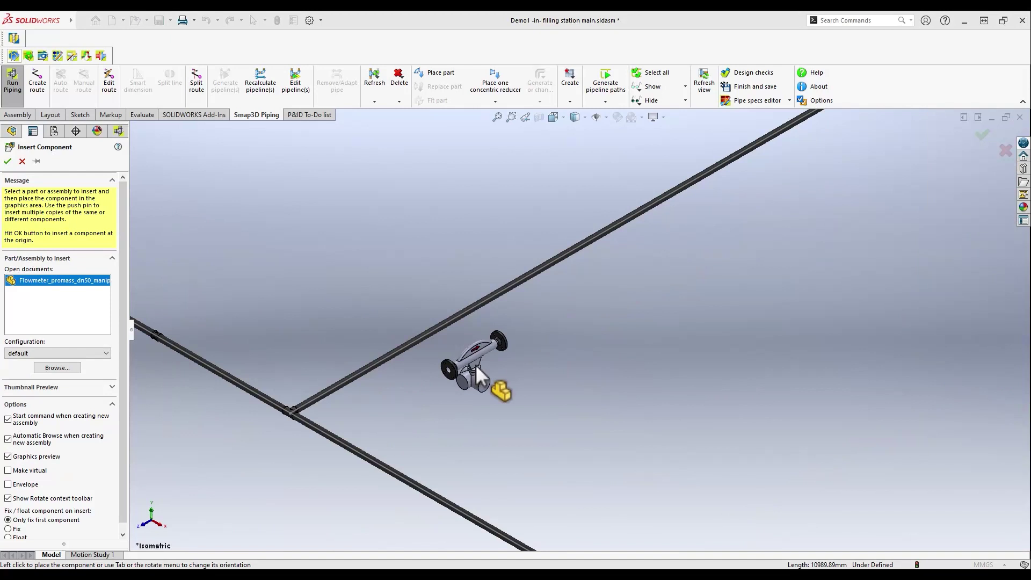
left_click(463, 332)
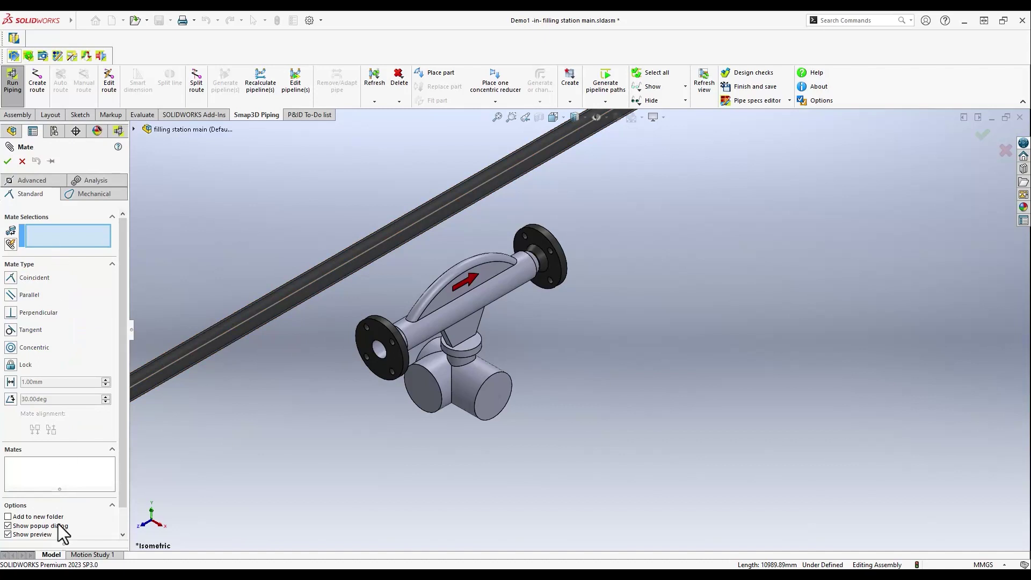
Step: Mate the flowmeter's OUTPUT_AXIS_1 coincident with the pipe centreline Line3
left_click_drag(67, 544, 81, 267)
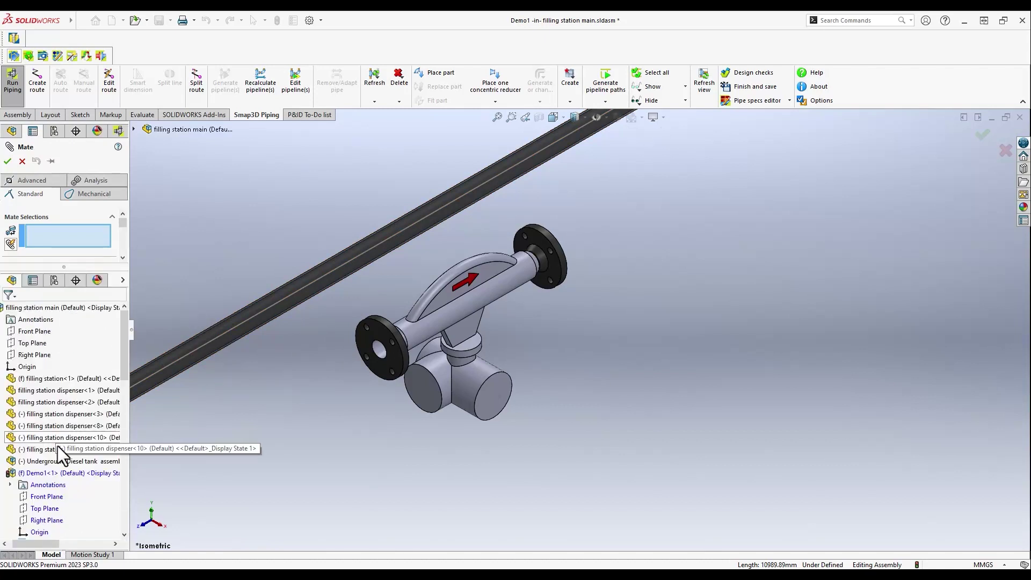
scroll(38, 483, "down", 10)
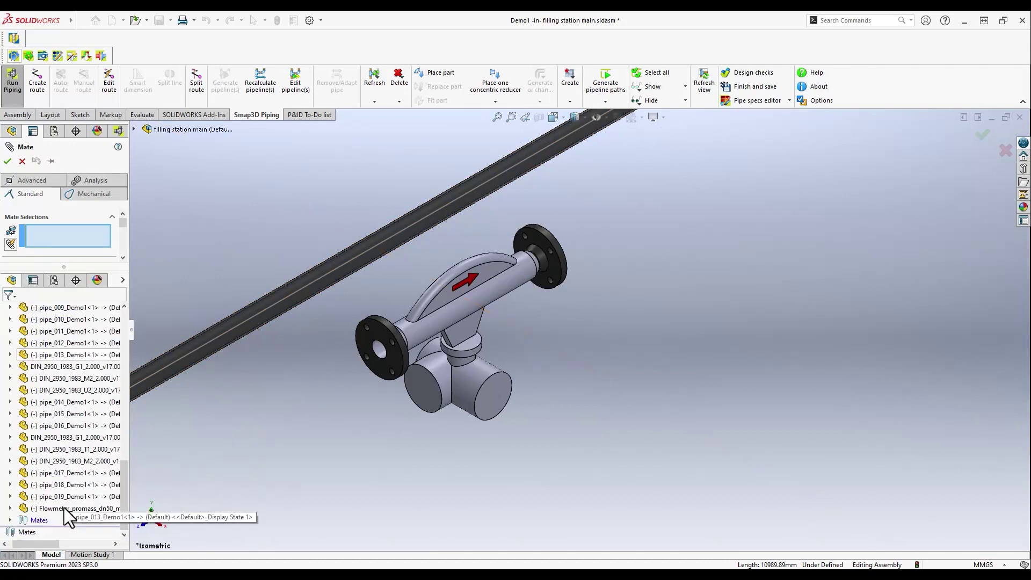
left_click(10, 509)
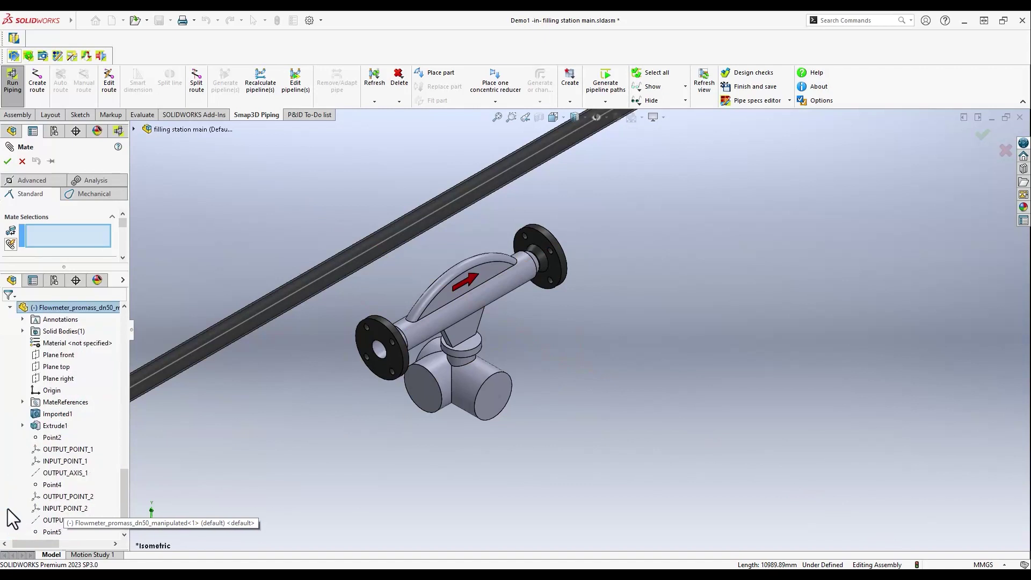
left_click(75, 474)
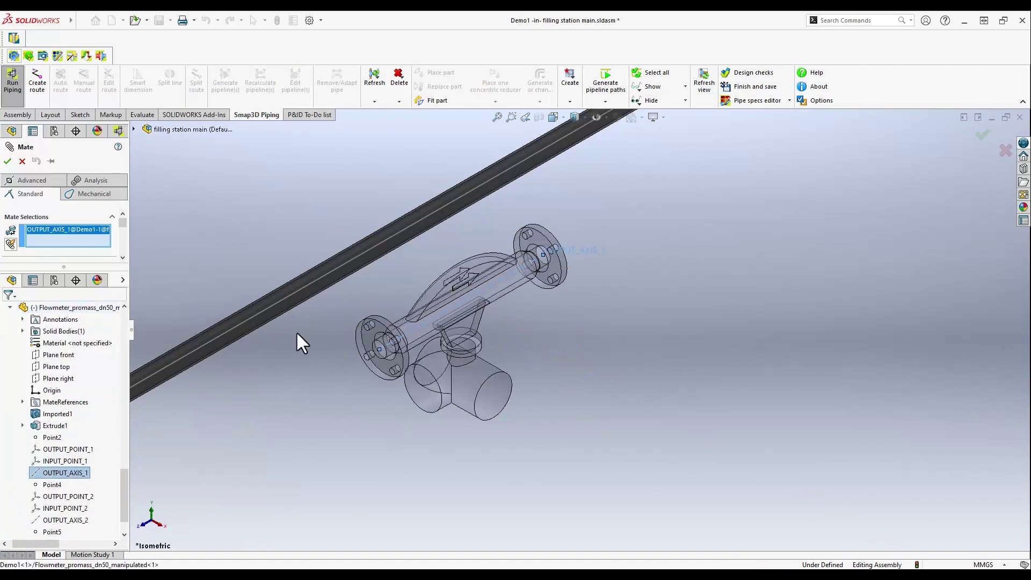
left_click(315, 283)
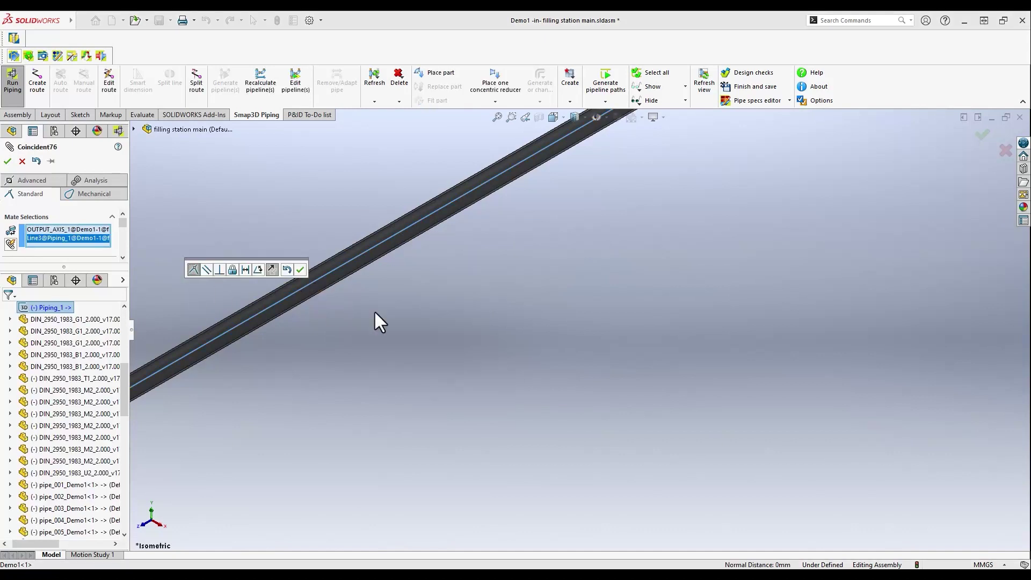
scroll(376, 321, "up", 5)
scroll(654, 262, "down", 5)
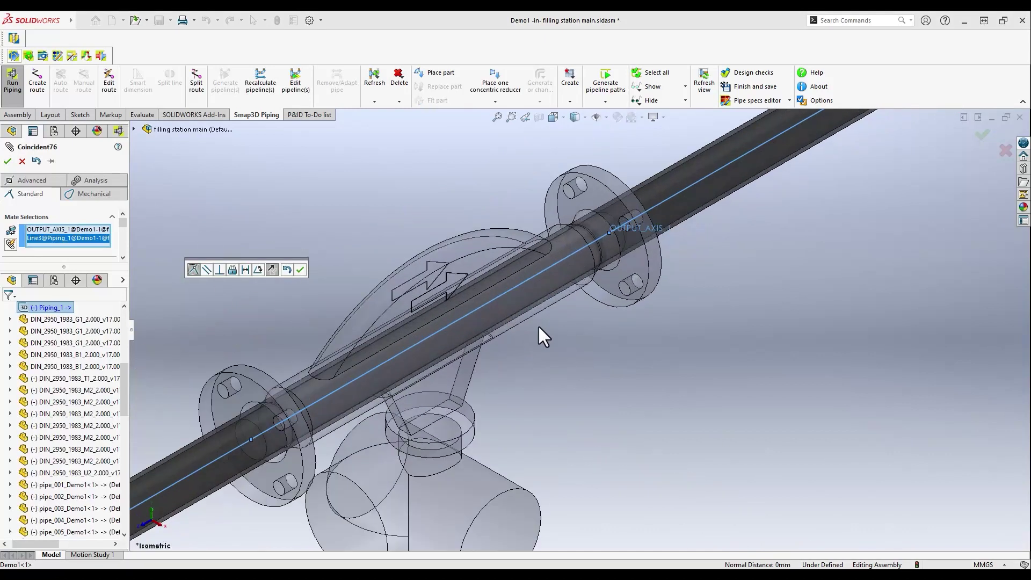
scroll(432, 441, "up", 4)
scroll(490, 397, "up", 3)
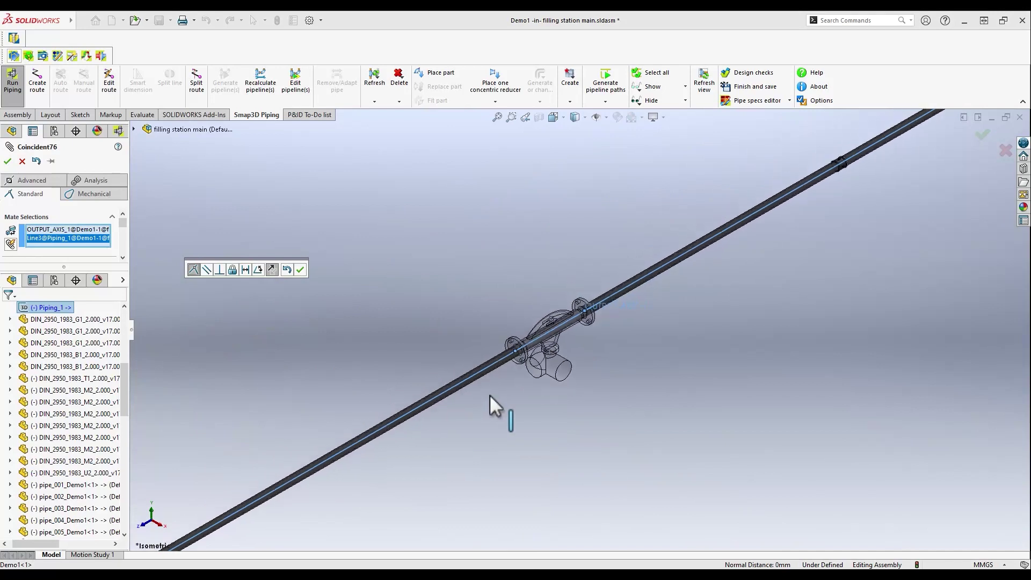
Step: Accept the coincident mate and recalculate the pipeline so adapter flanges surround the flowmeter
left_click(984, 135)
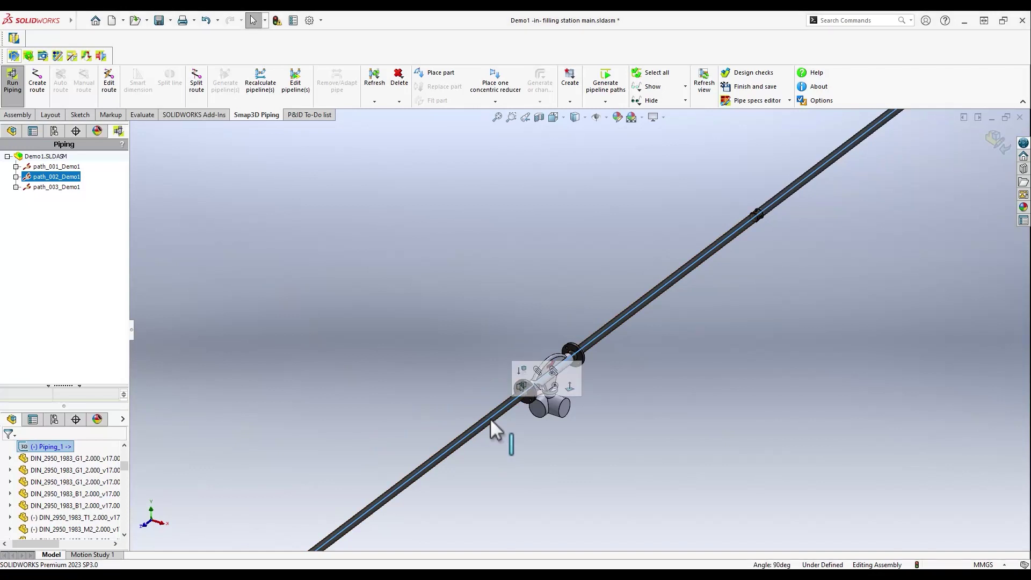
left_click(261, 86)
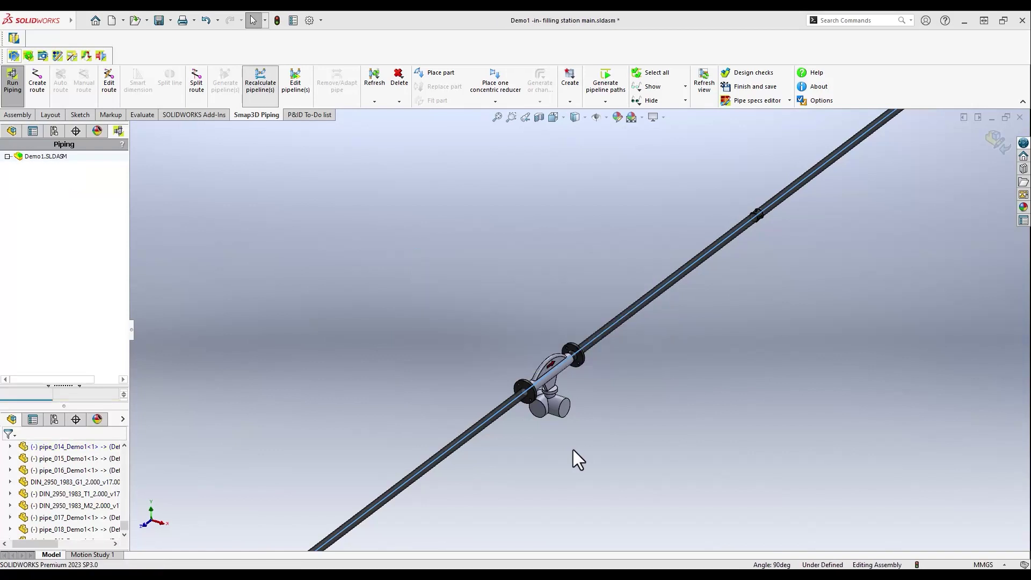
left_click(534, 431)
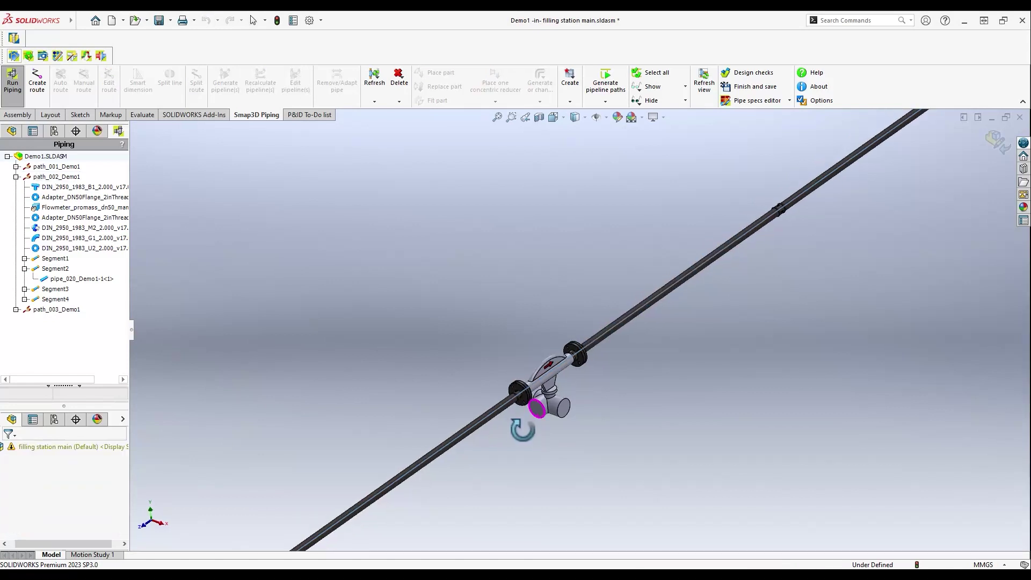
Step: Generate the isometric drawing of the path_001_Demo1 piping
scroll(520, 400, "down", 5)
scroll(526, 395, "up", 4)
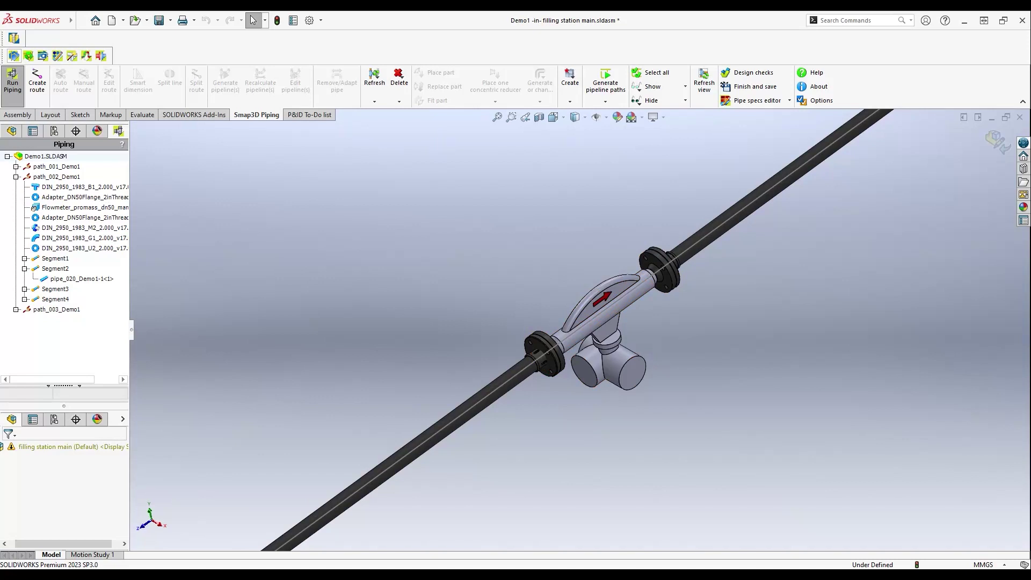
left_click(12, 78)
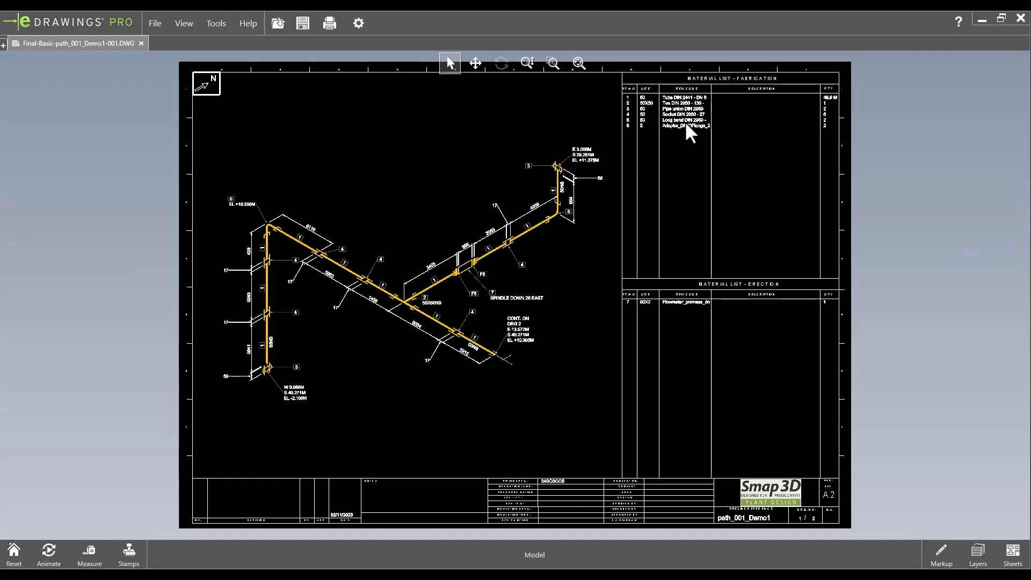
Step: Zoom in and pan to review the fabrication and erection material lists
scroll(525, 300, "up", 5)
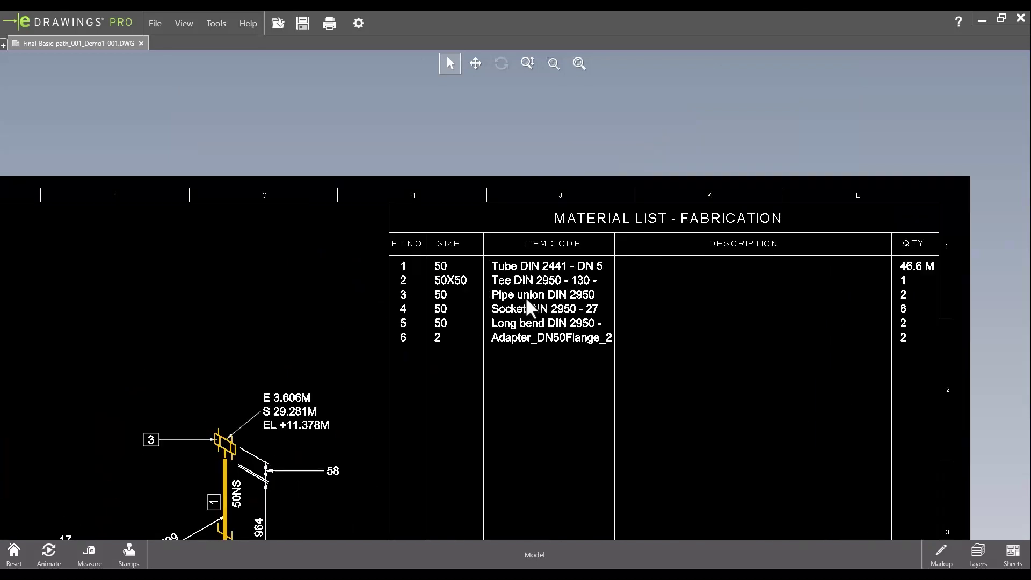
middle_click_drag(559, 370, 551, 322)
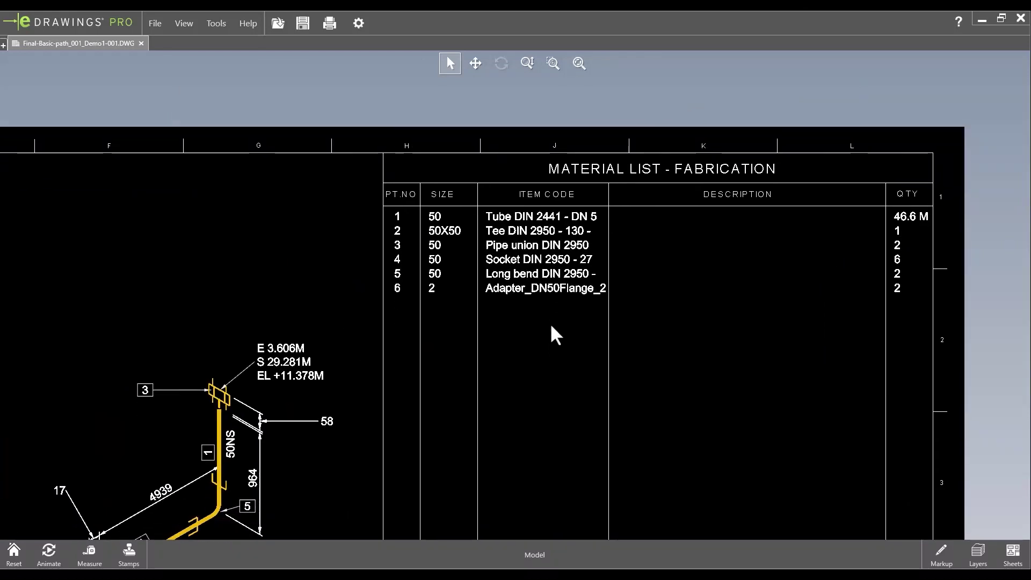
middle_click_drag(546, 439, 534, 226)
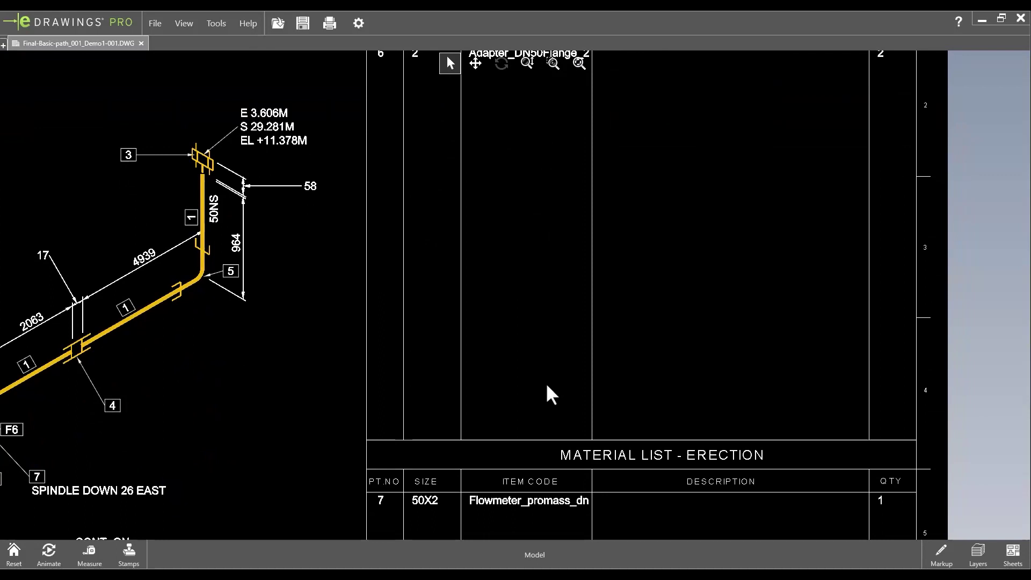
middle_click_drag(550, 394, 533, 212)
middle_click_drag(477, 398, 489, 302)
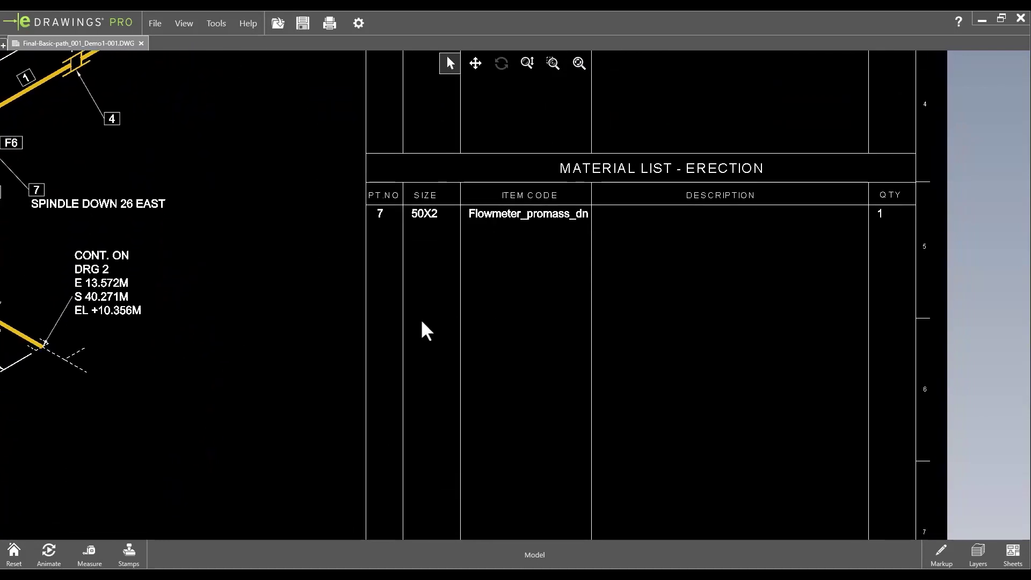
Step: Pan across the isometric piping layout, including its left part, with the flowmeter as item 7
mouse_move(340, 314)
middle_mouse_down()
mouse_move(422, 323)
mouse_move(670, 385)
middle_mouse_up()
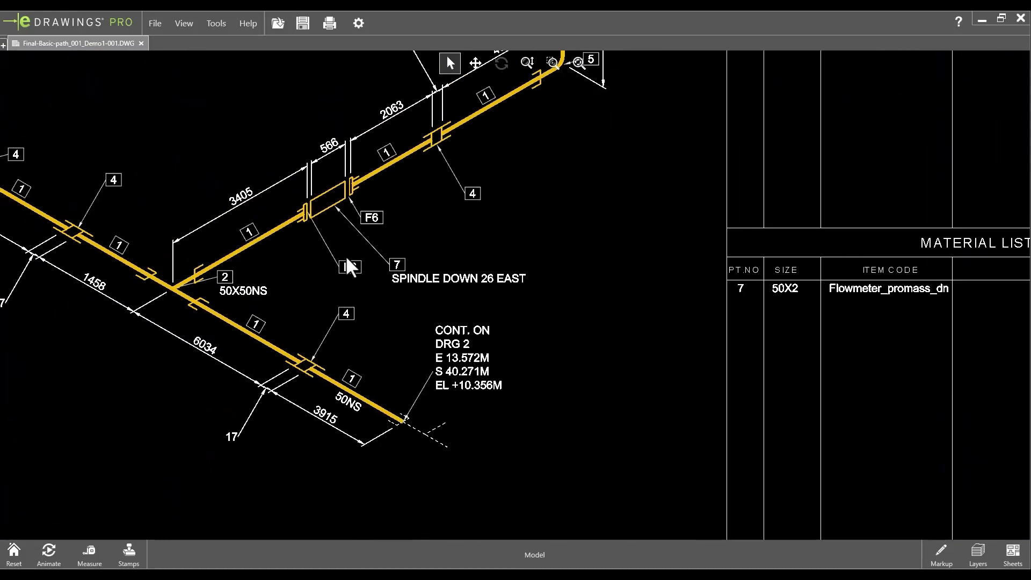
mouse_move(350, 267)
middle_mouse_down()
mouse_move(329, 318)
mouse_move(358, 398)
mouse_move(415, 400)
middle_mouse_up()
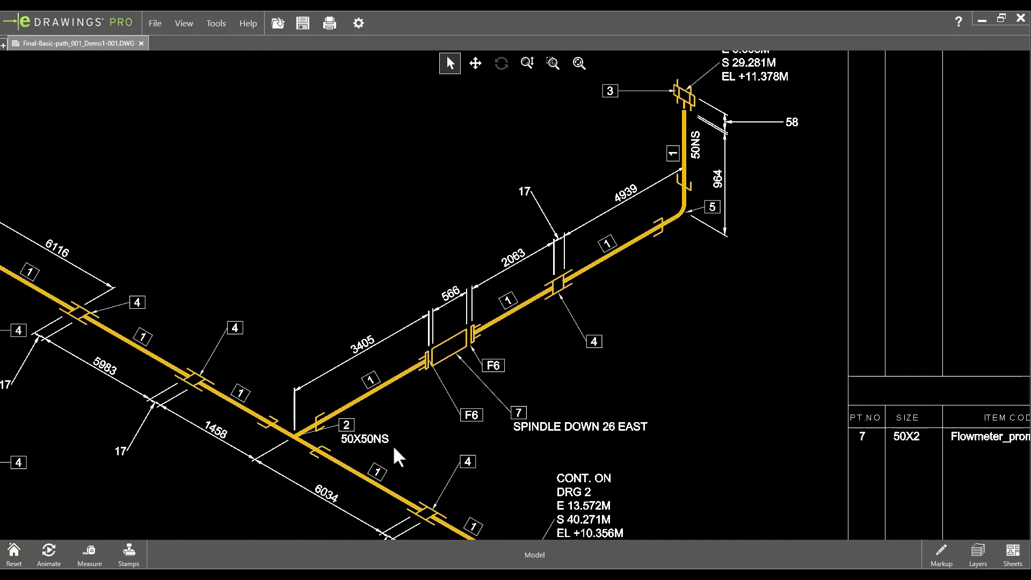
scroll(333, 270, "down", 2)
scroll(462, 347, "up", 2)
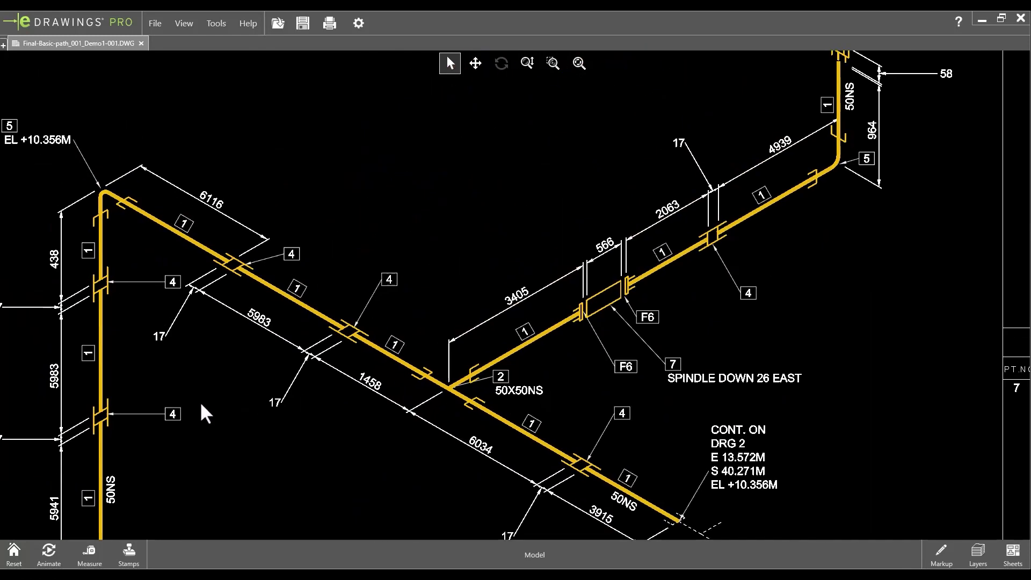
mouse_move(200, 401)
middle_mouse_down()
mouse_move(313, 289)
mouse_move(316, 370)
middle_mouse_up()
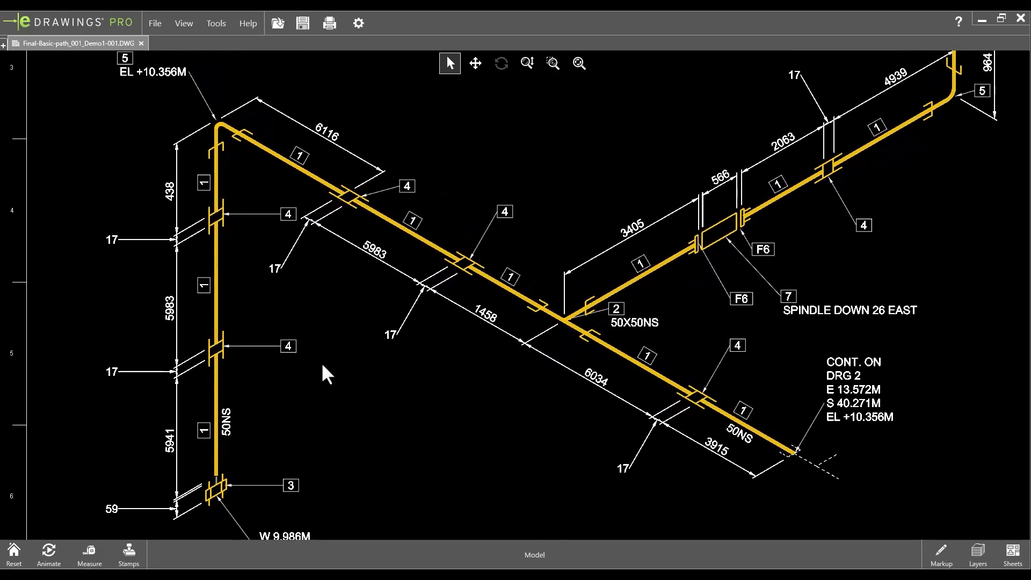